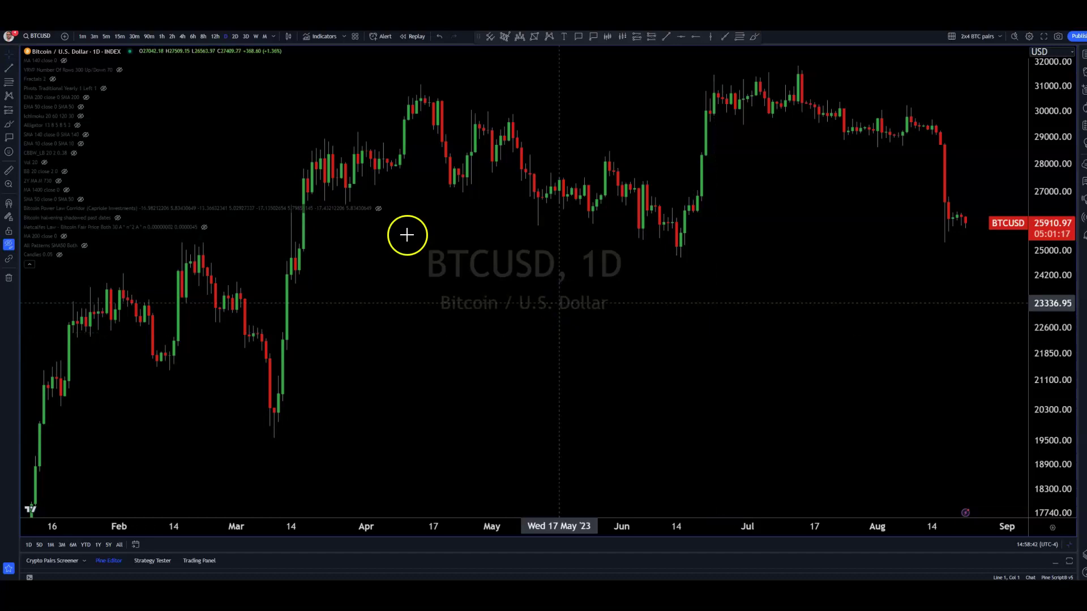
- Review the chart style list and keep the BTCUSD daily chart as candlesticks
click(289, 37)
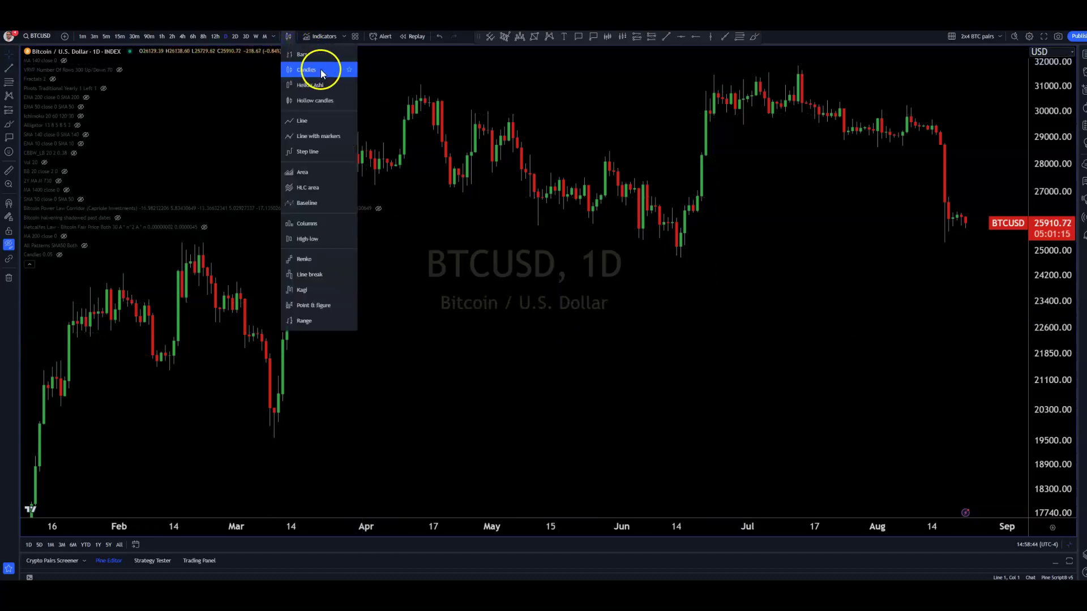
click(441, 123)
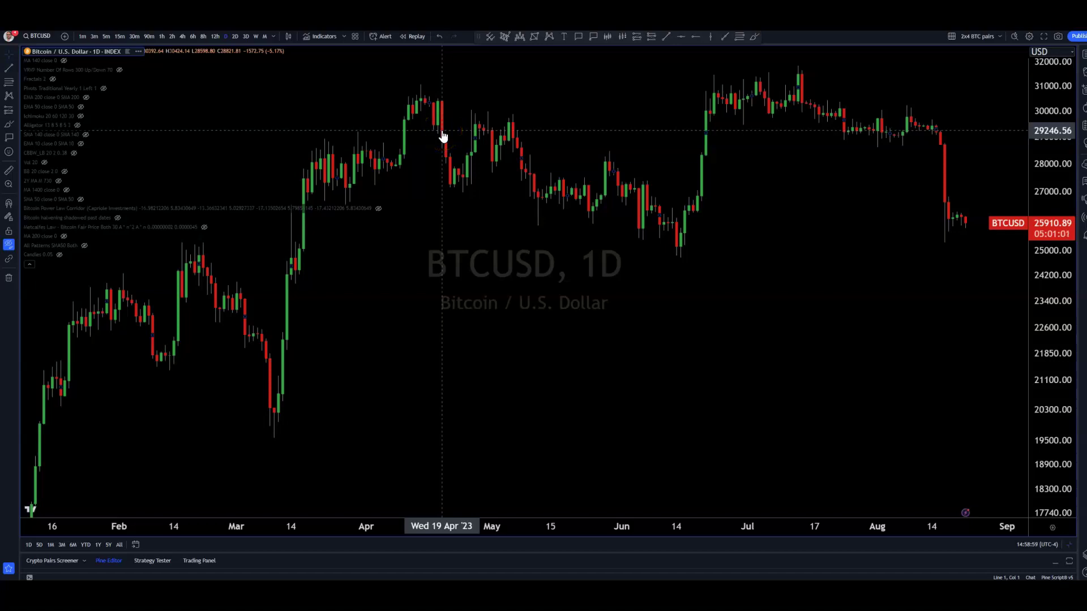
click(598, 235)
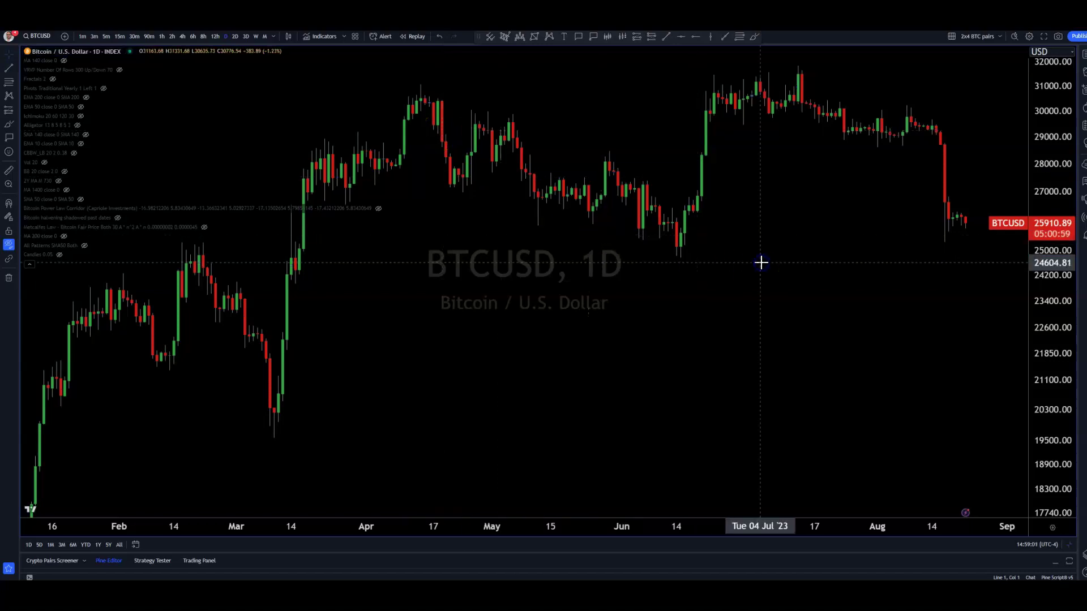
click(776, 344)
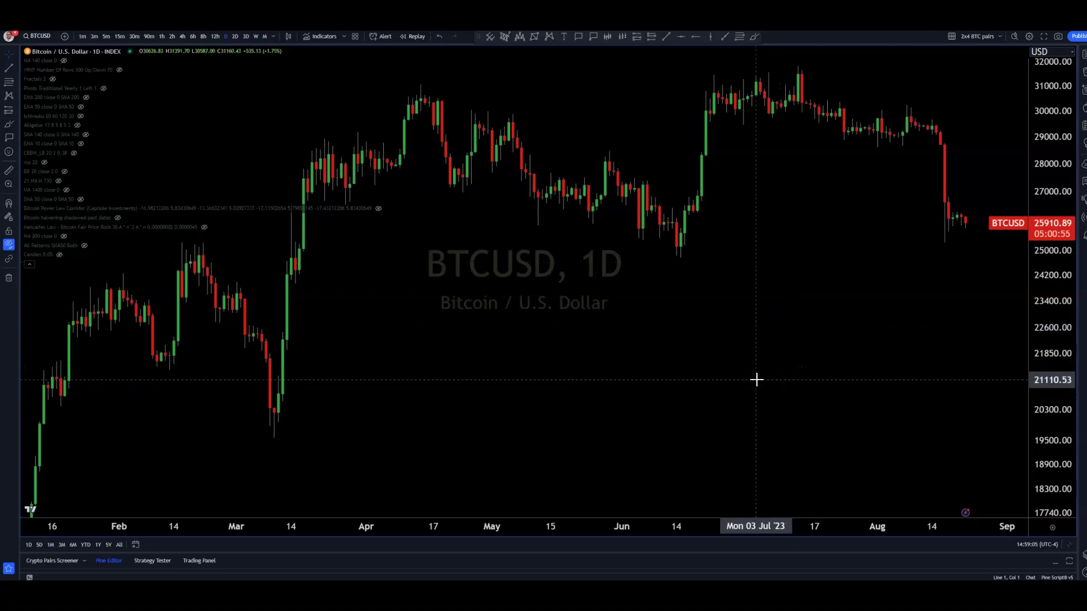
click(730, 381)
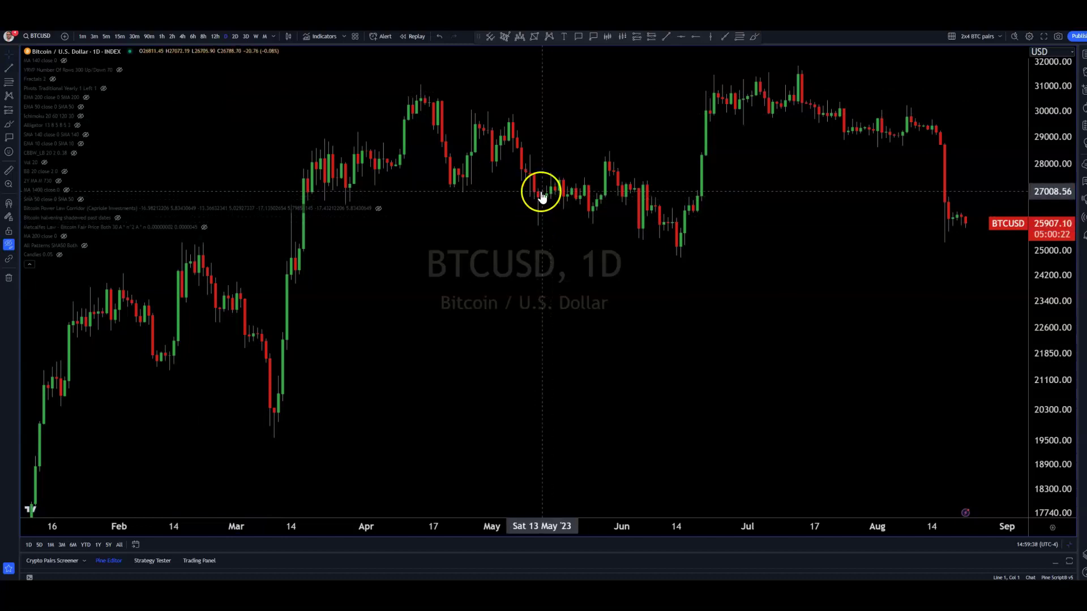
- Enlarge the daily candles and pan the chart to show May through early September
scroll(542, 196, up, 5)
drag(1025, 394, 1025, 362)
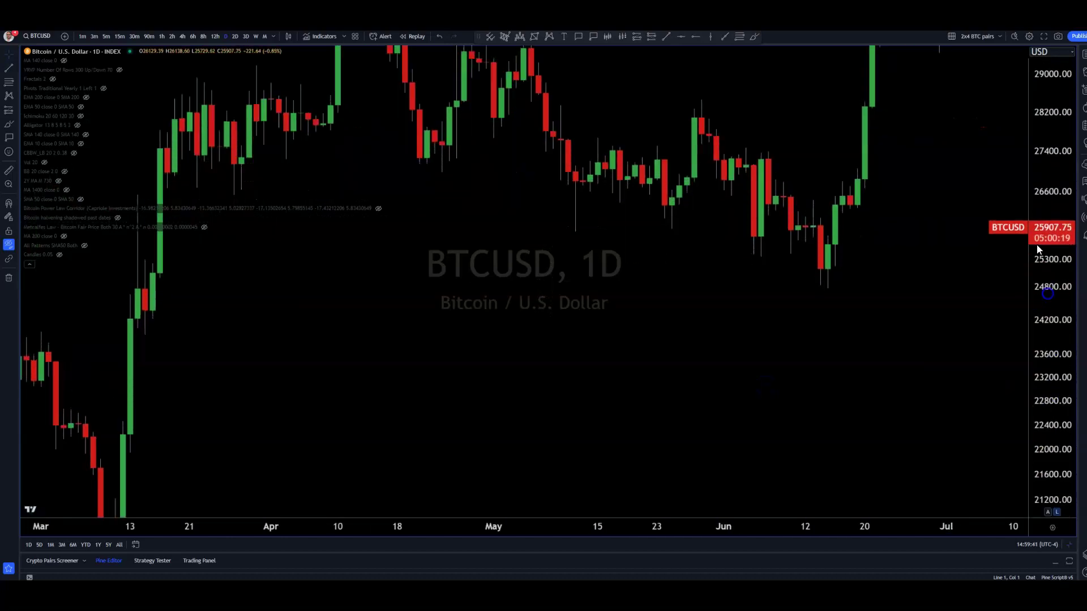
click(582, 267)
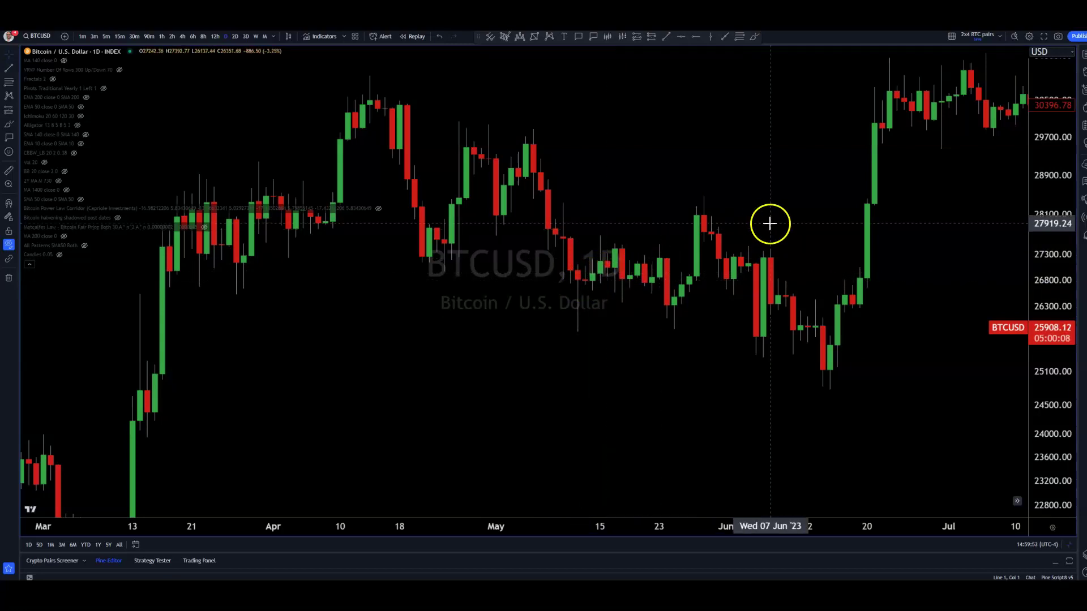
drag(769, 223, 535, 328)
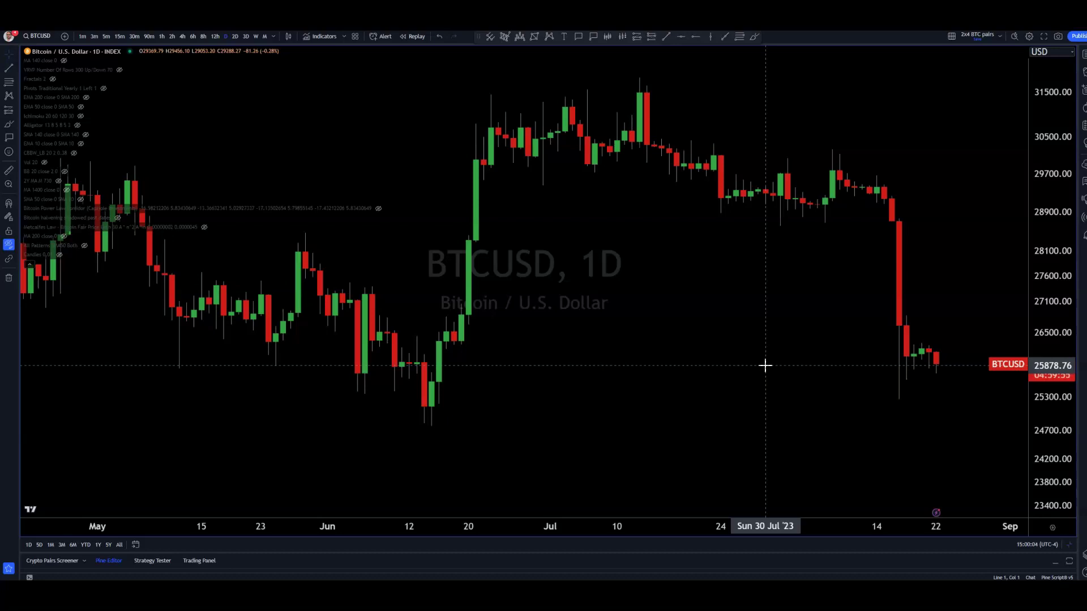
- Search for NVDA and switch the chart to NVIDIA Corporation daily candles
click(40, 36)
text(NVDA)
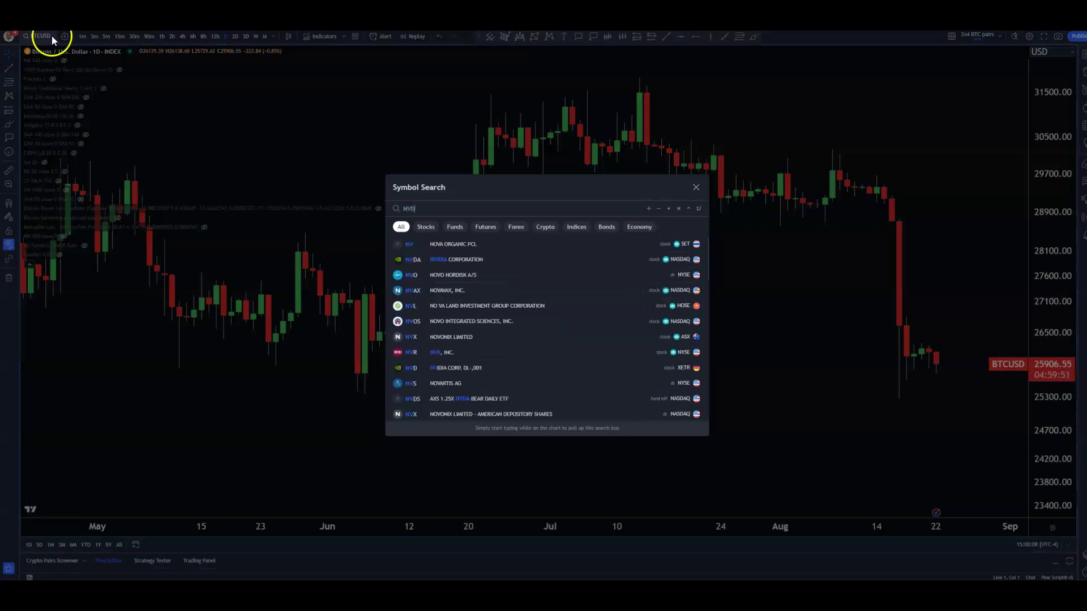
click(545, 244)
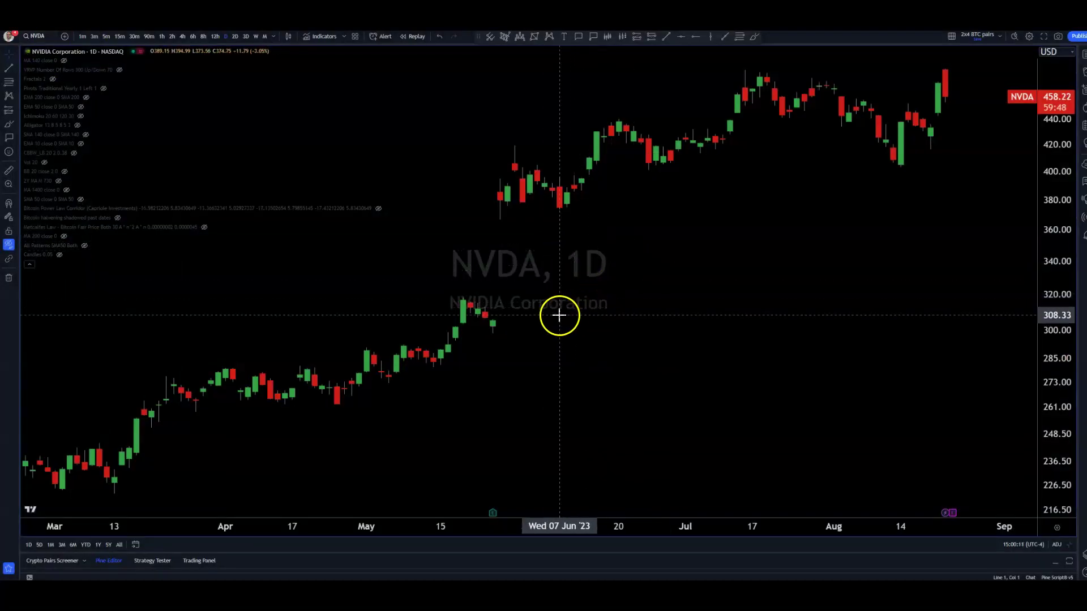
click(502, 316)
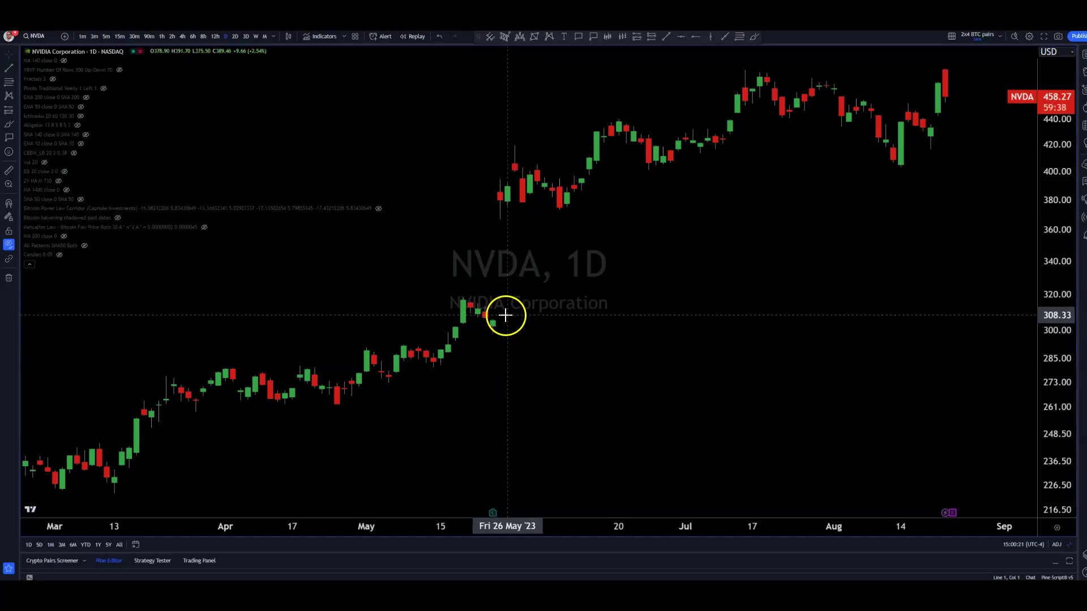
click(505, 282)
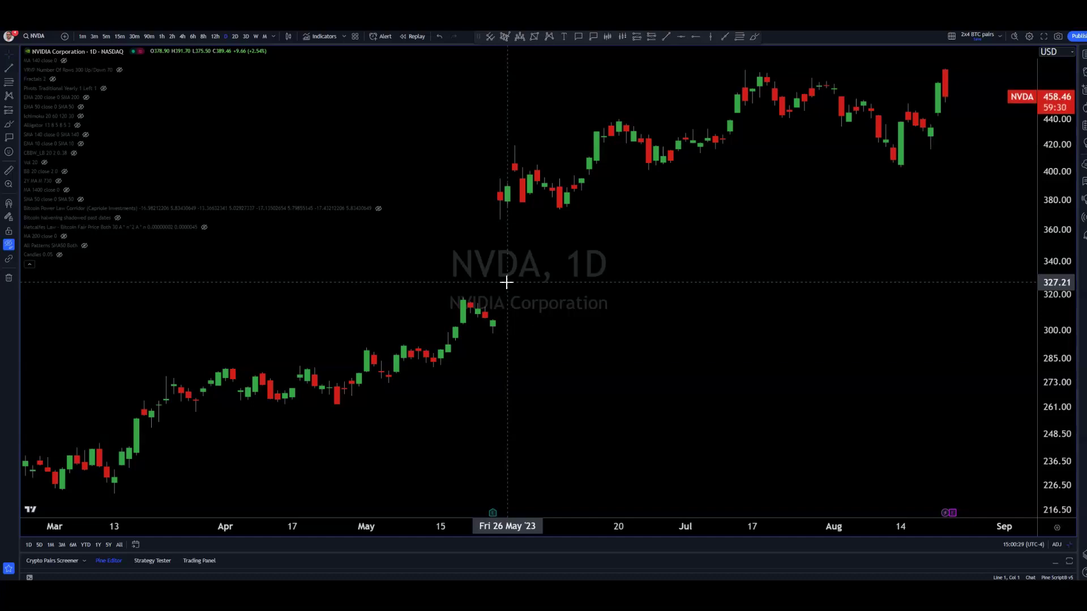
click(508, 281)
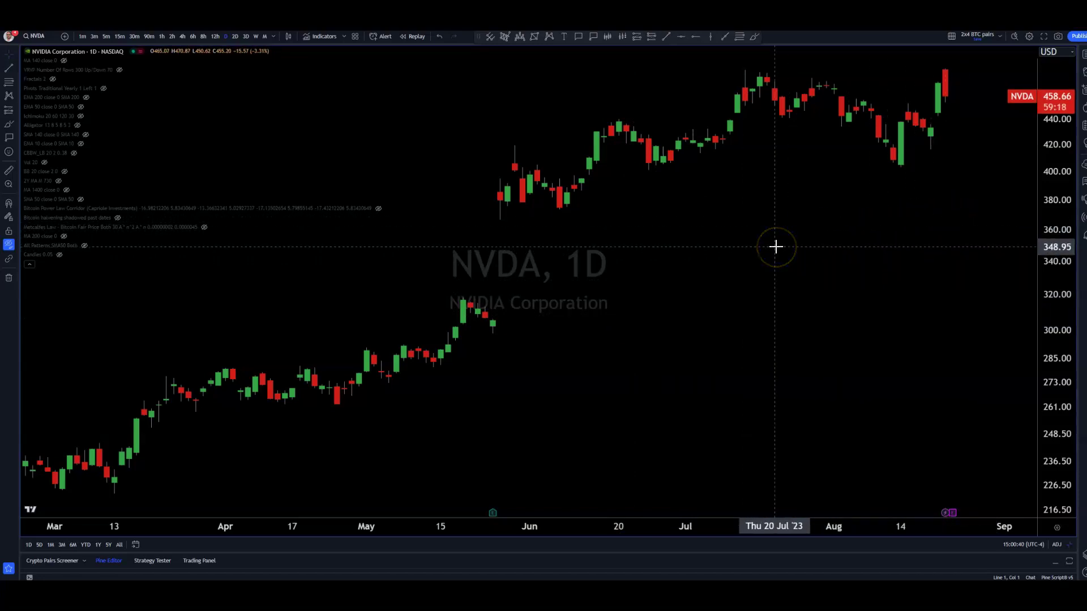
- Drag the NVDA chart left to reveal empty future dates through November
click(944, 107)
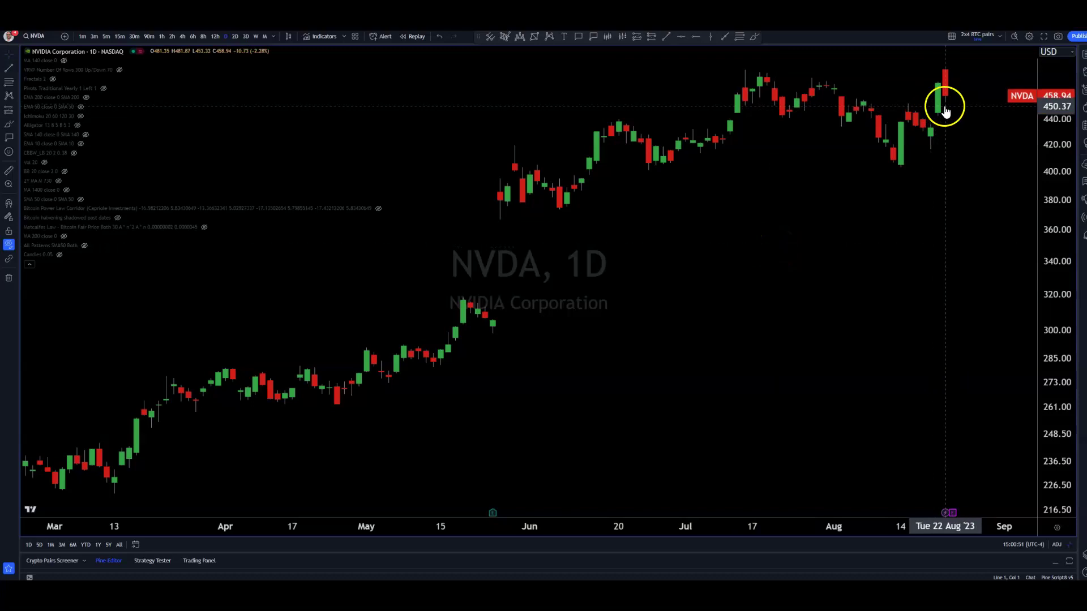
drag(945, 109, 638, 296)
click(684, 308)
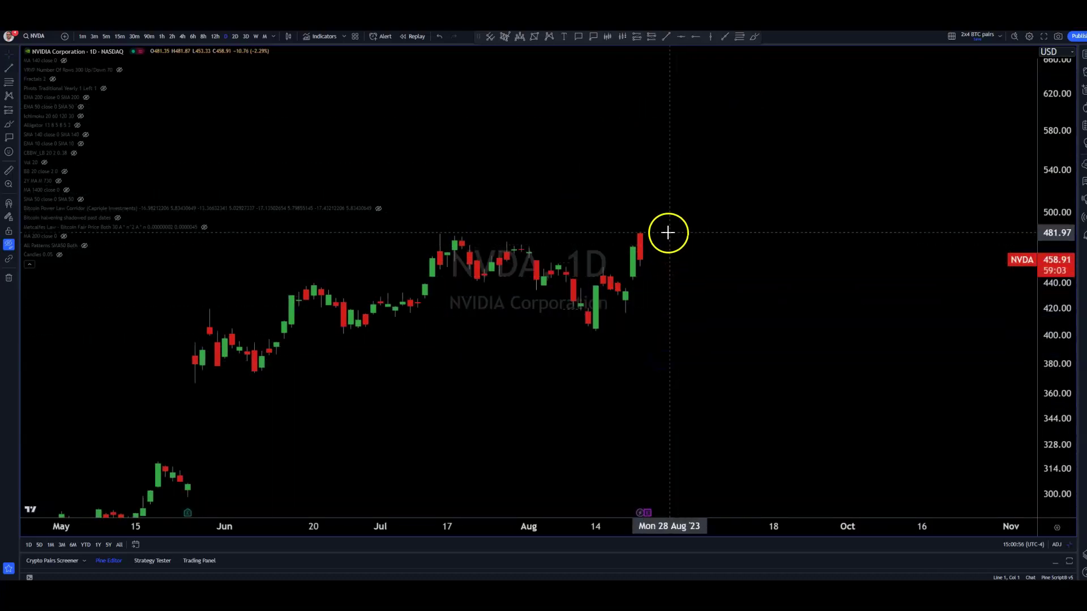
- Switch to Investopedia's 'Understanding Basic Candlestick Charts' article
click(669, 258)
click(627, 260)
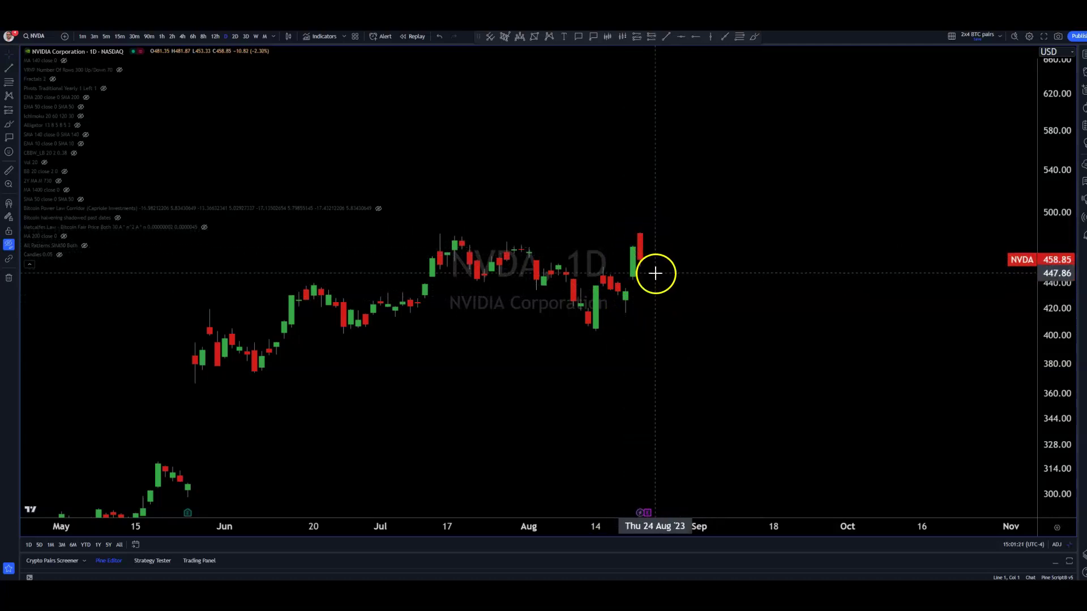
click(639, 357)
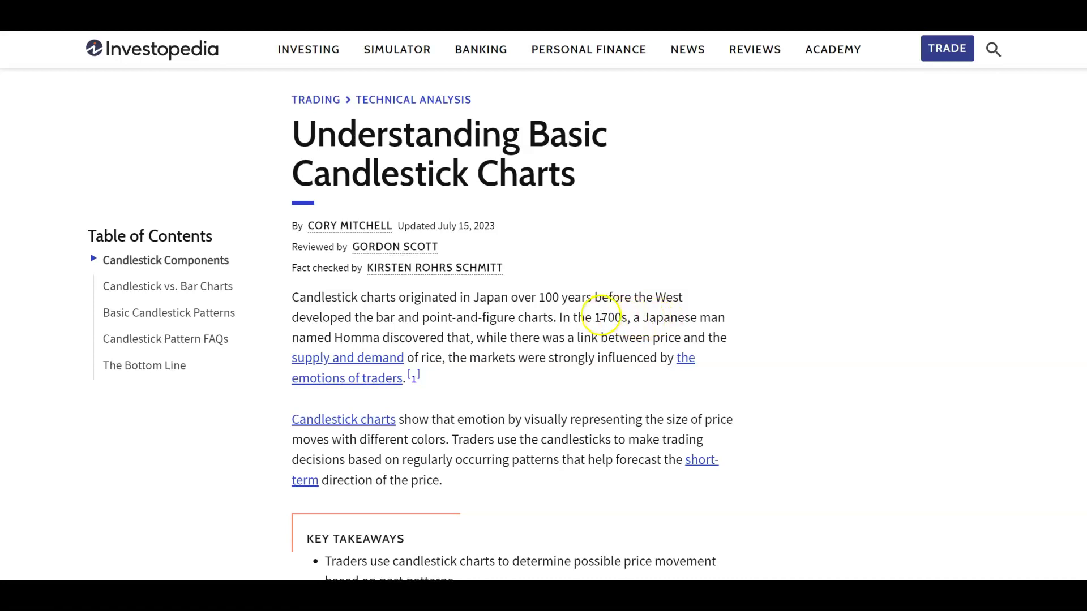
- Highlight the intro phrase about the 1700s, then just the word '1700s'
drag(594, 317, 729, 329)
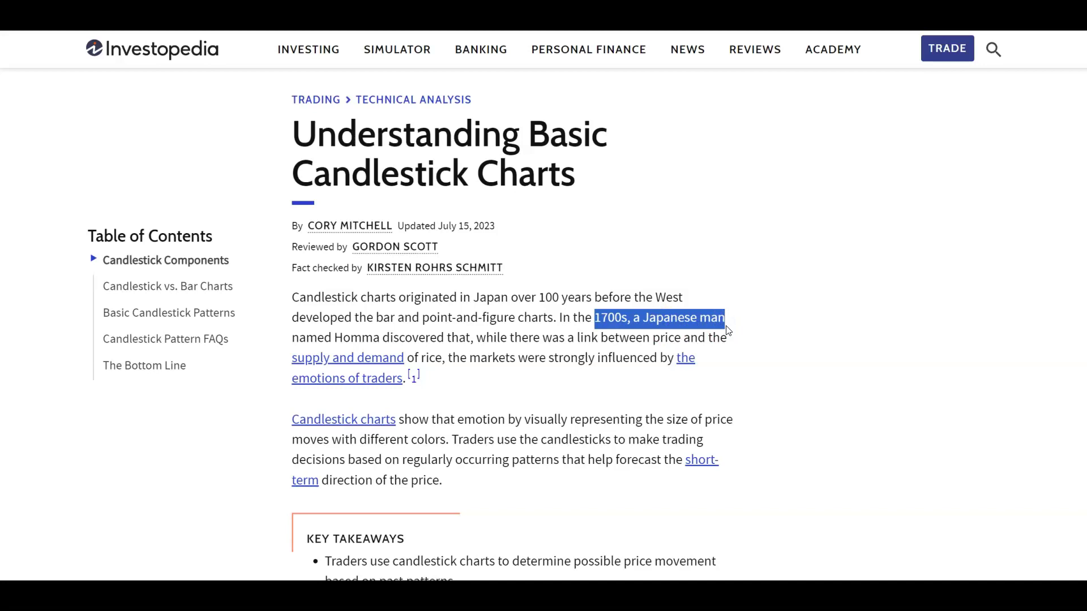
click(597, 317)
double_click(597, 317)
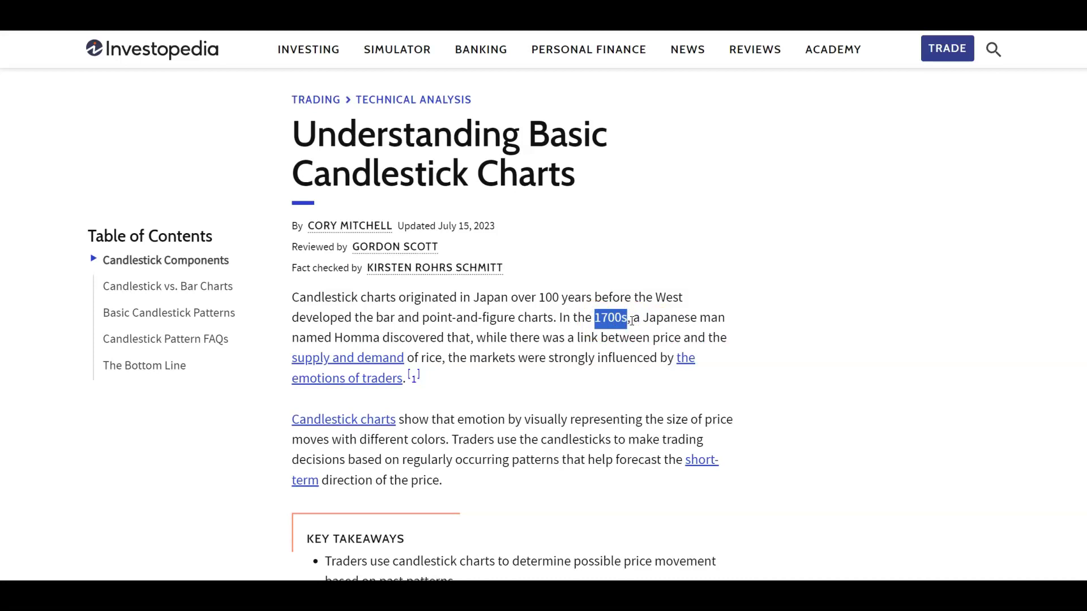
- Scroll down to the candlestick diagram and open the Advanced Candlestick Patterns article
scroll(632, 321, down, 7)
scroll(631, 320, down, 13)
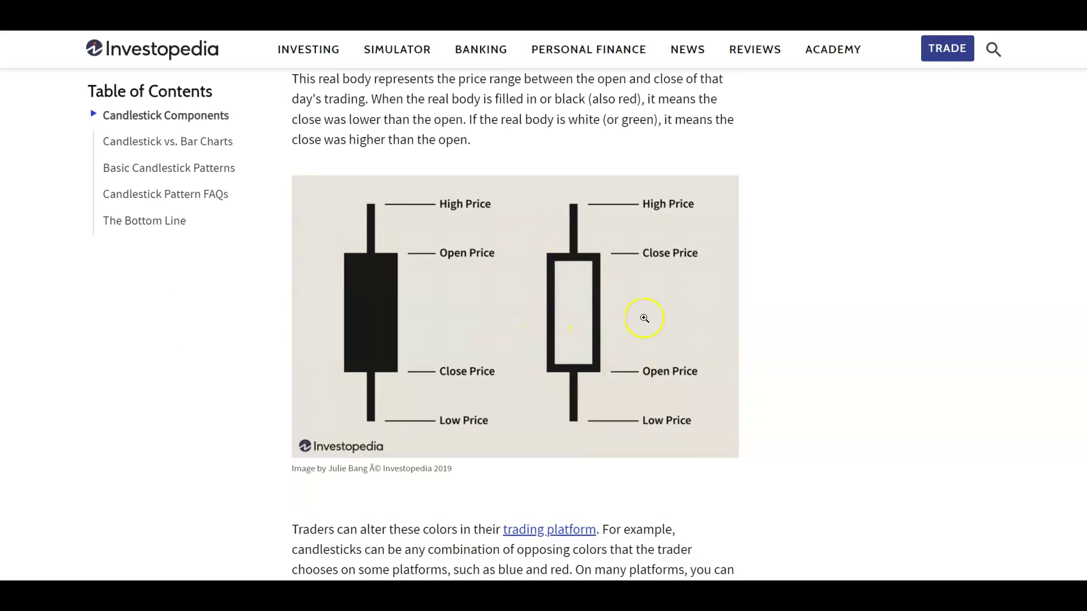
click(804, 340)
click(400, 324)
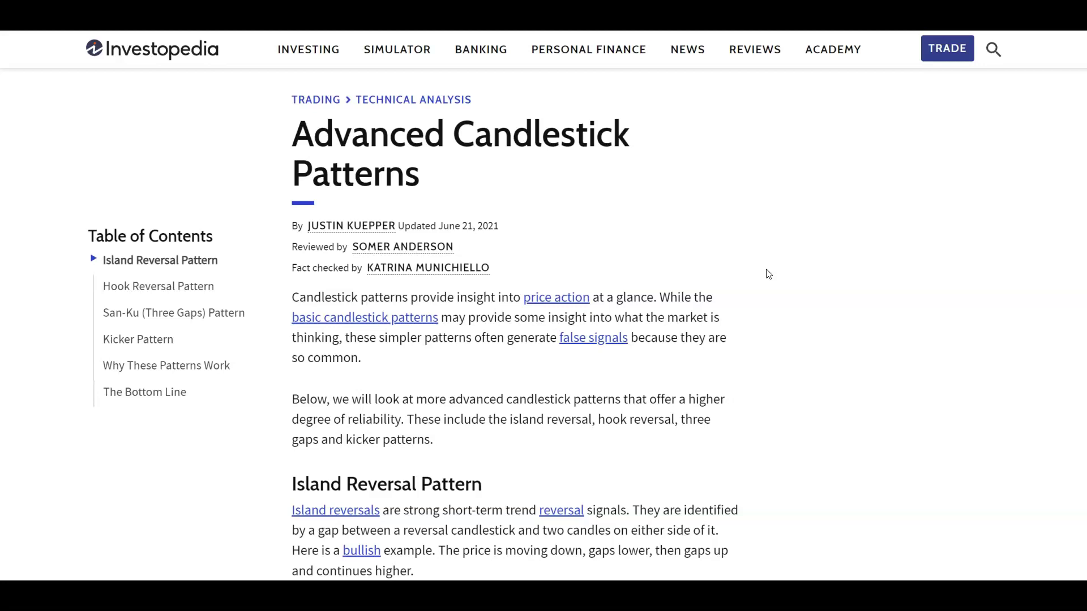
- Scroll through the island reversal section to the Bullish Island Reversal image
scroll(767, 274, down, 6)
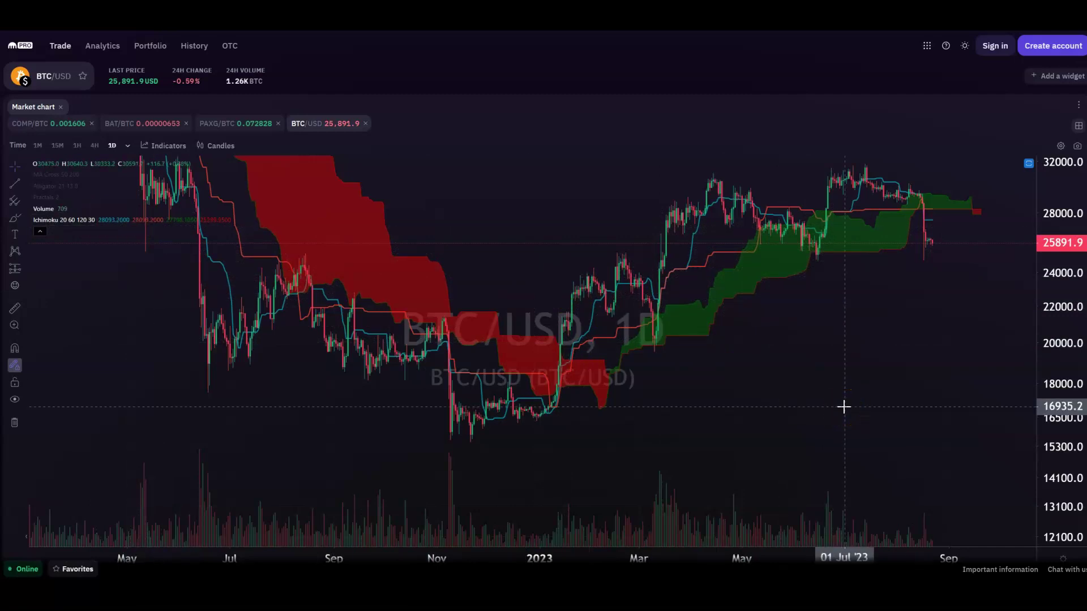
- Switch the BTC/USD chart to weekly candles and stretch the price scale
click(127, 146)
click(126, 310)
drag(444, 334, 976, 339)
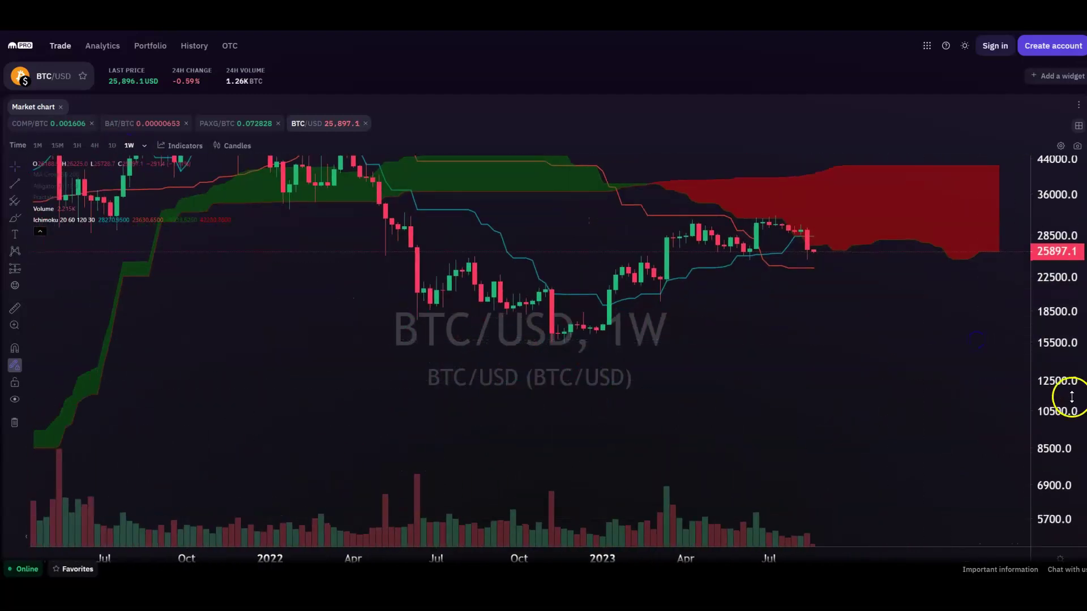
drag(1070, 400, 1066, 334)
drag(987, 350, 964, 374)
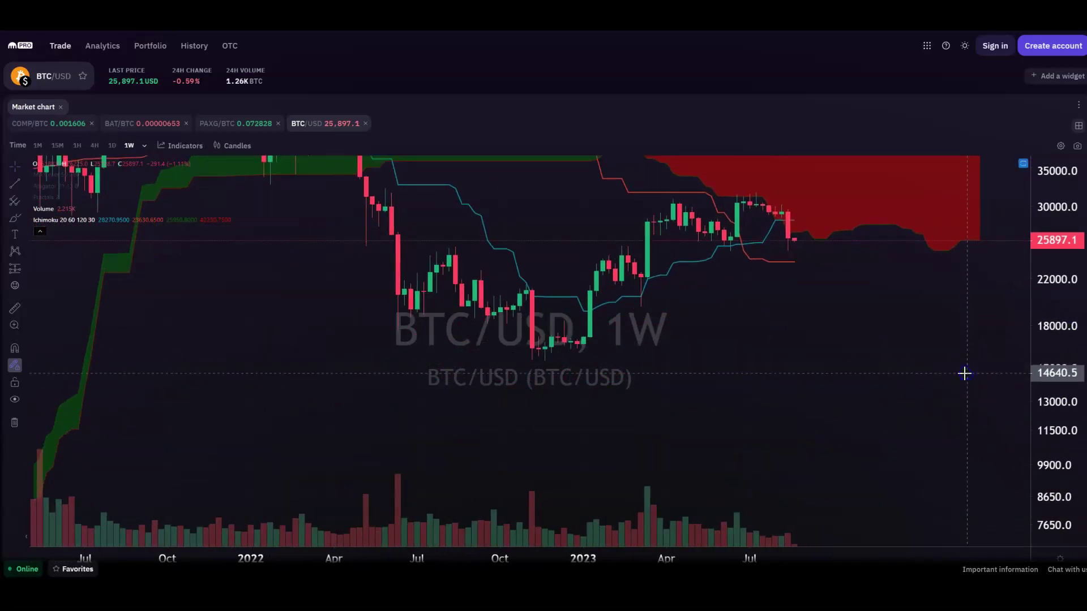
click(793, 351)
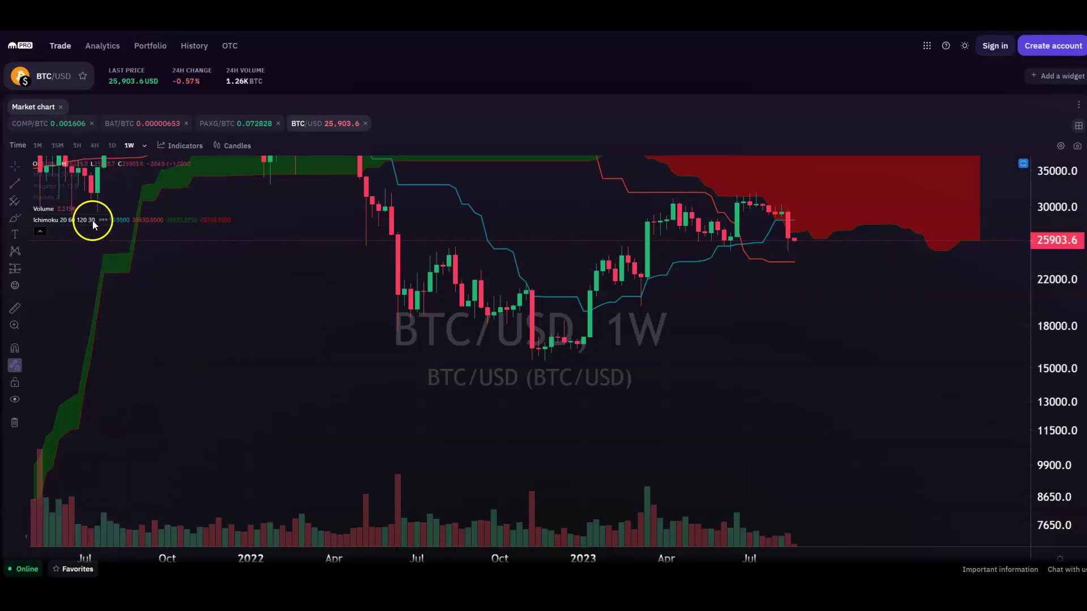
- Hide the Ichimoku cloud and shift the weekly candles lower in view
click(103, 219)
click(147, 299)
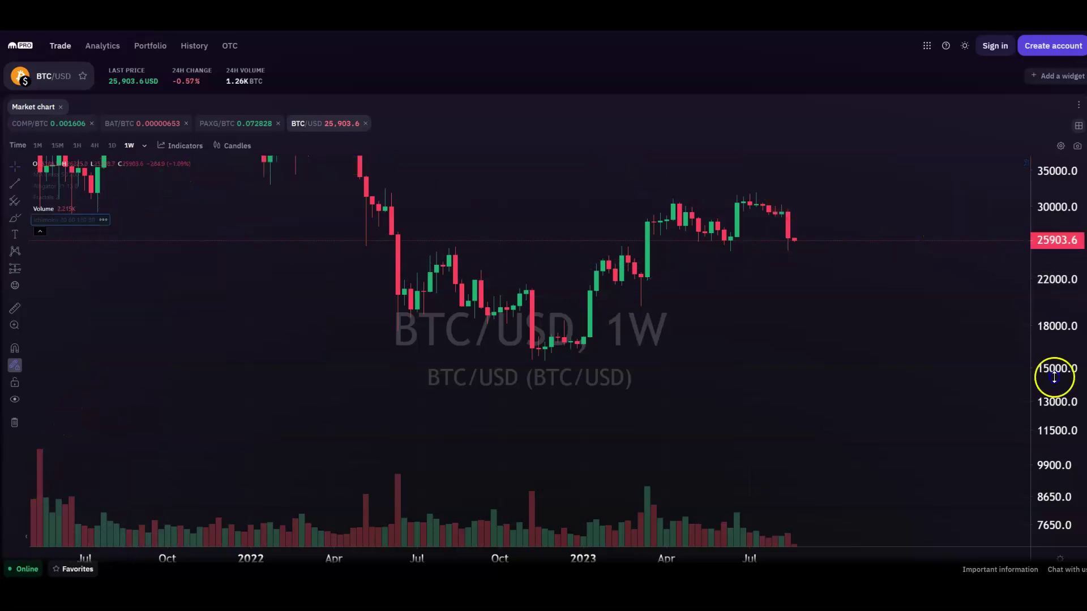
drag(953, 328, 962, 411)
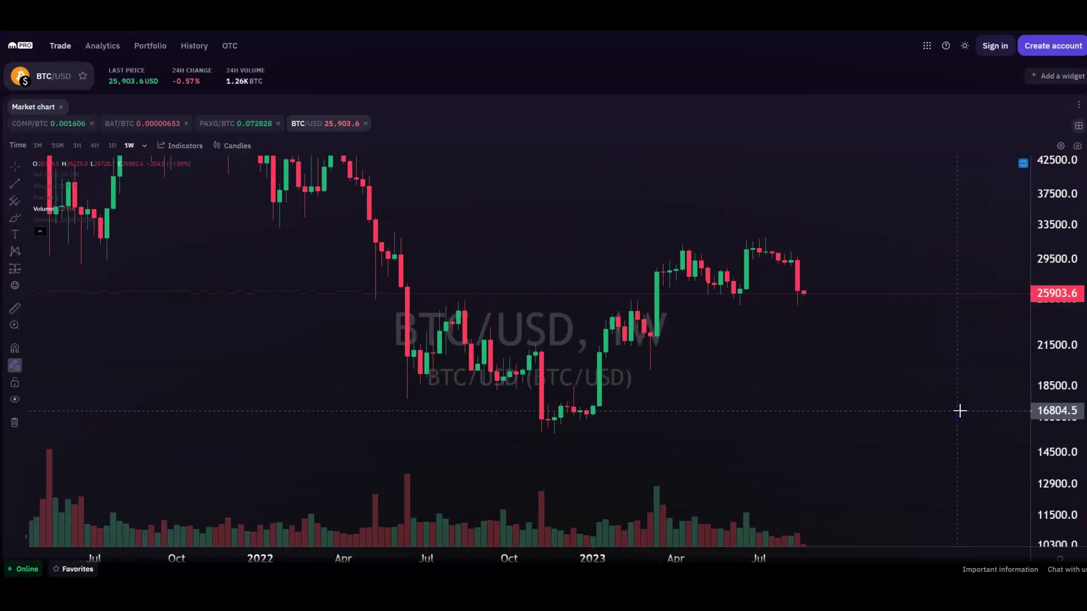
- Draw a yellow freehand arrow under the March 2023 candle pointing at its lower wick
mouse_move(648, 399)
mouse_down()
mouse_move(652, 379)
mouse_move(686, 419)
mouse_up()
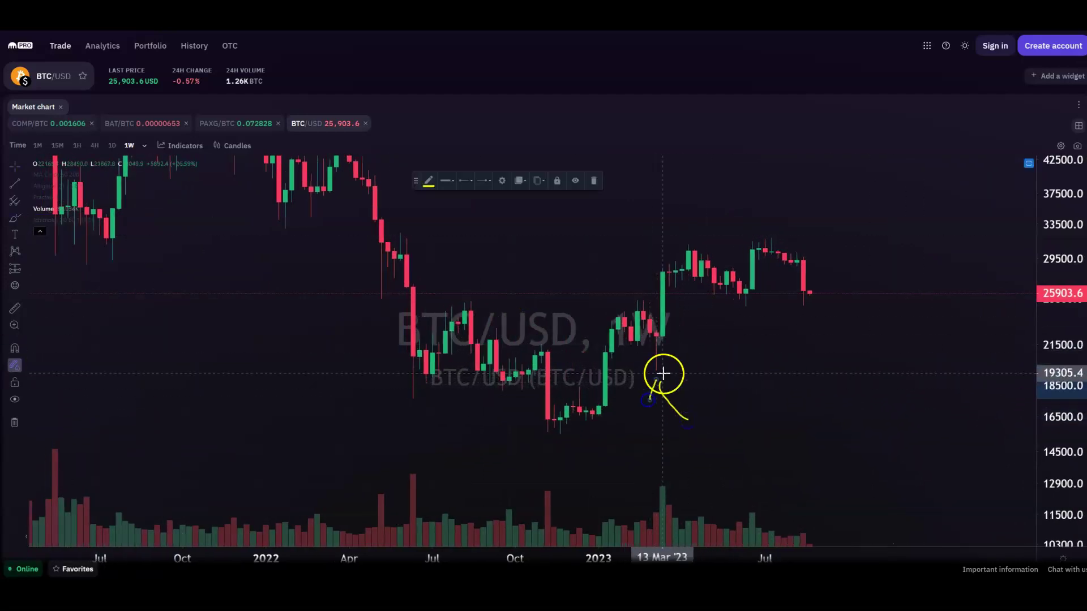
drag(662, 373, 702, 384)
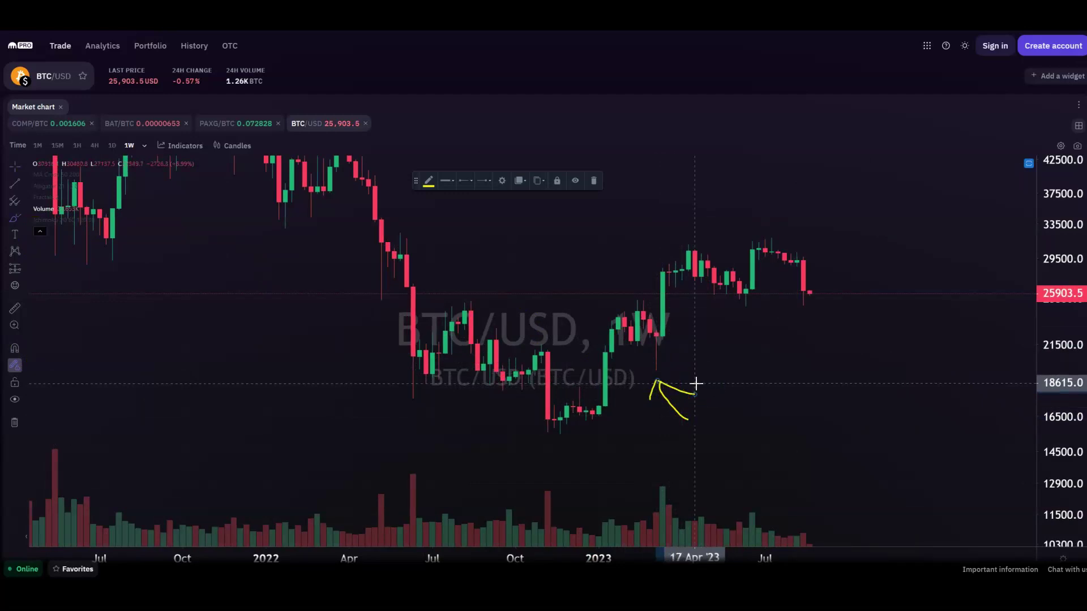
click(662, 369)
click(718, 358)
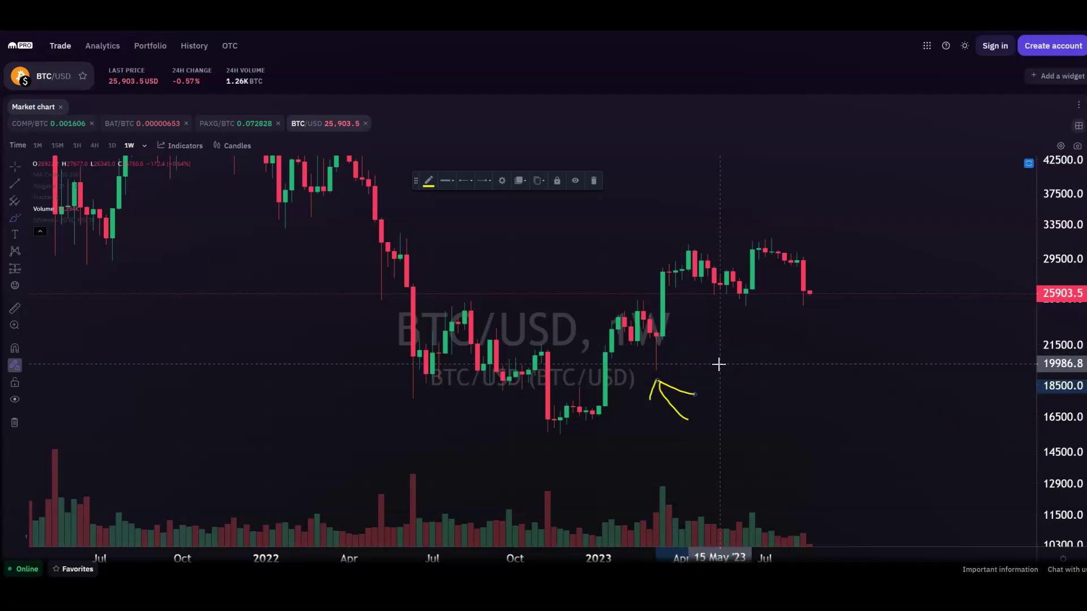
click(662, 352)
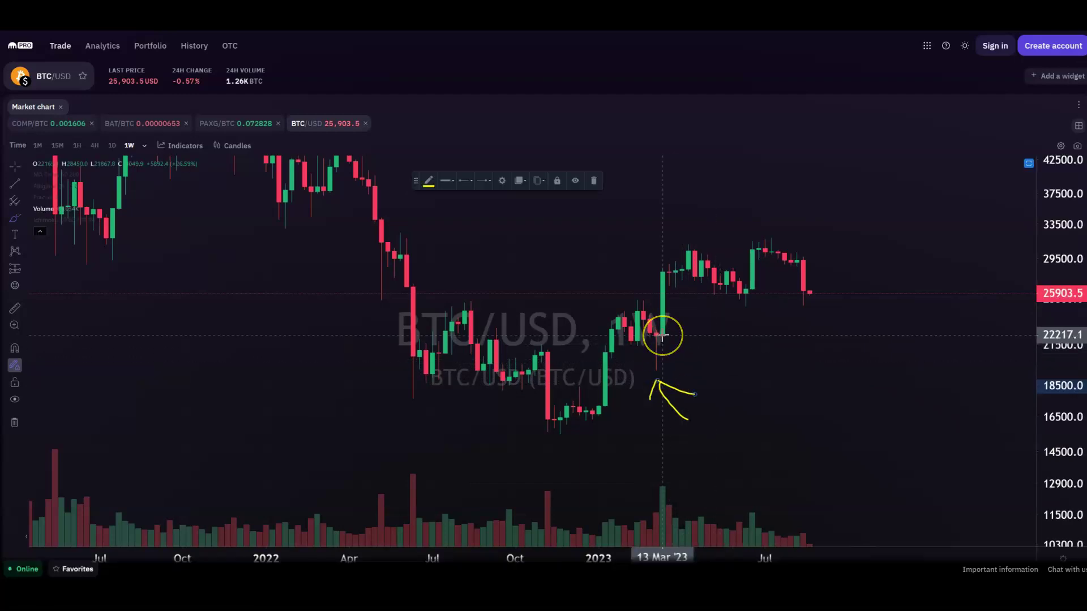
mouse_move(662, 340)
mouse_down()
mouse_move(671, 369)
mouse_move(672, 337)
mouse_up()
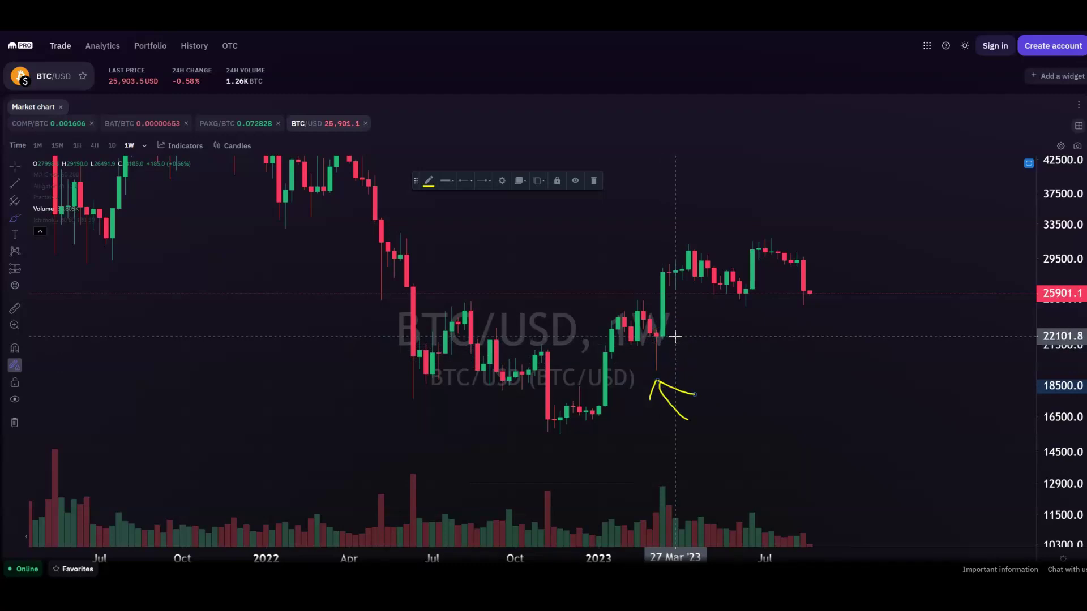
mouse_move(675, 336)
mouse_down()
mouse_move(674, 364)
mouse_move(672, 228)
mouse_move(677, 368)
mouse_move(691, 337)
mouse_move(485, 303)
mouse_move(396, 252)
mouse_move(7, 355)
mouse_up()
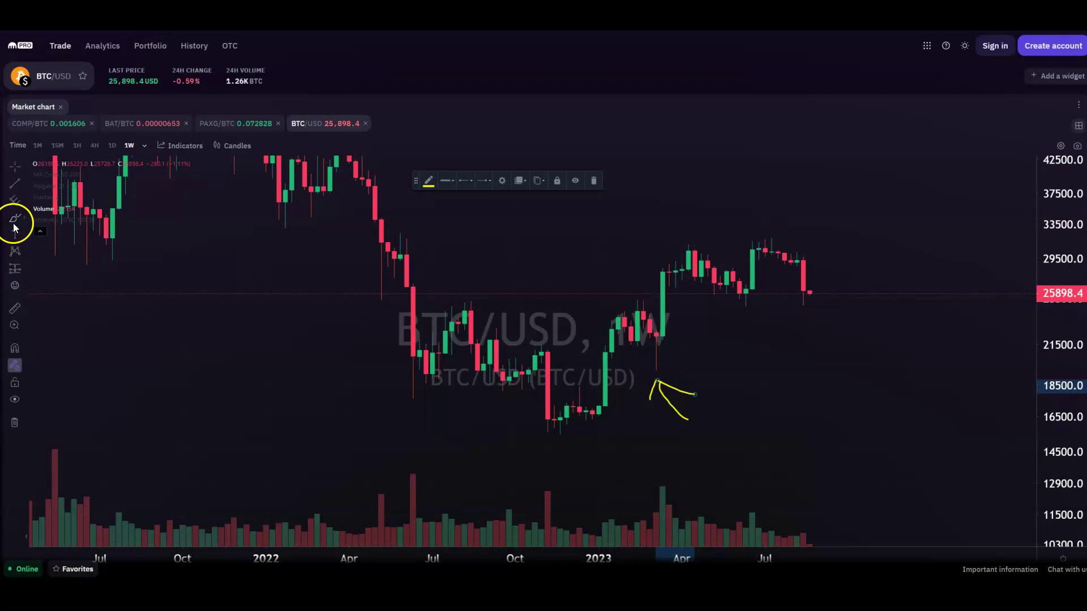
- Circle the May 2022 candles in yellow, then remove all drawings from the chart
click(14, 423)
drag(396, 230, 399, 240)
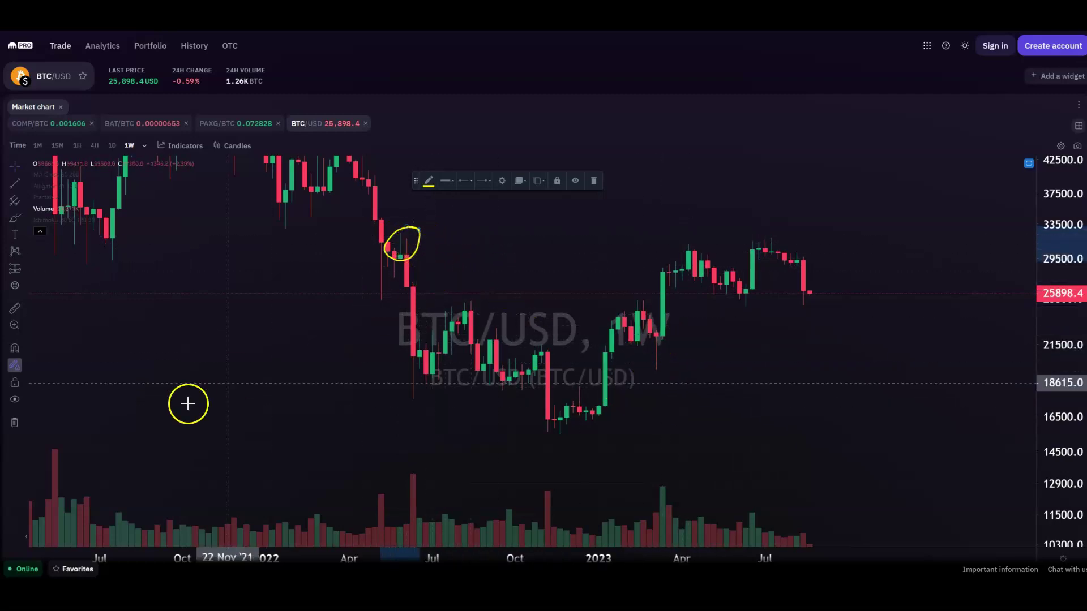
click(14, 422)
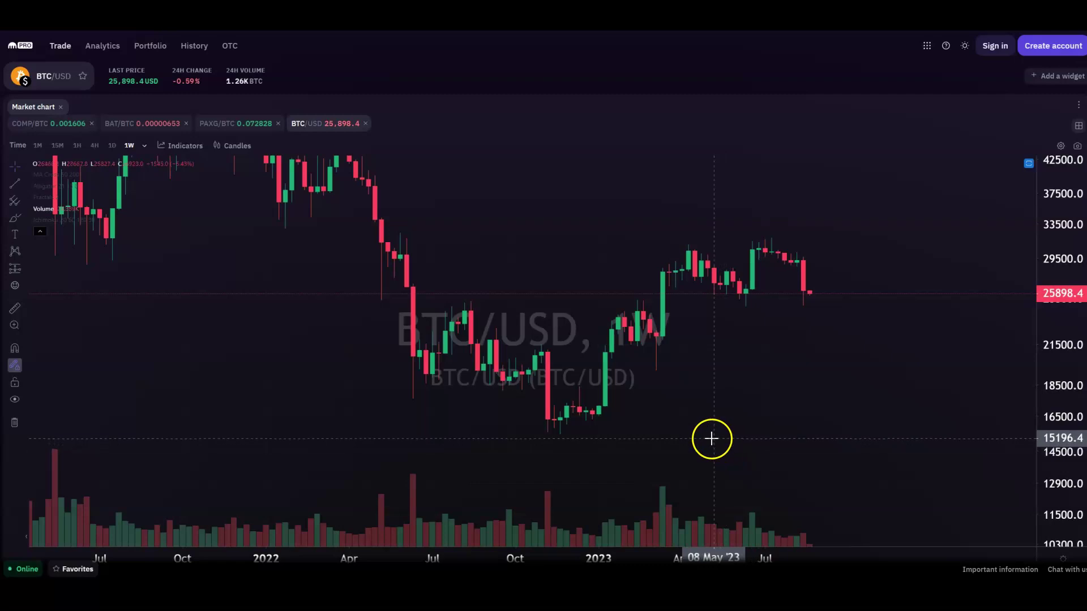
click(403, 413)
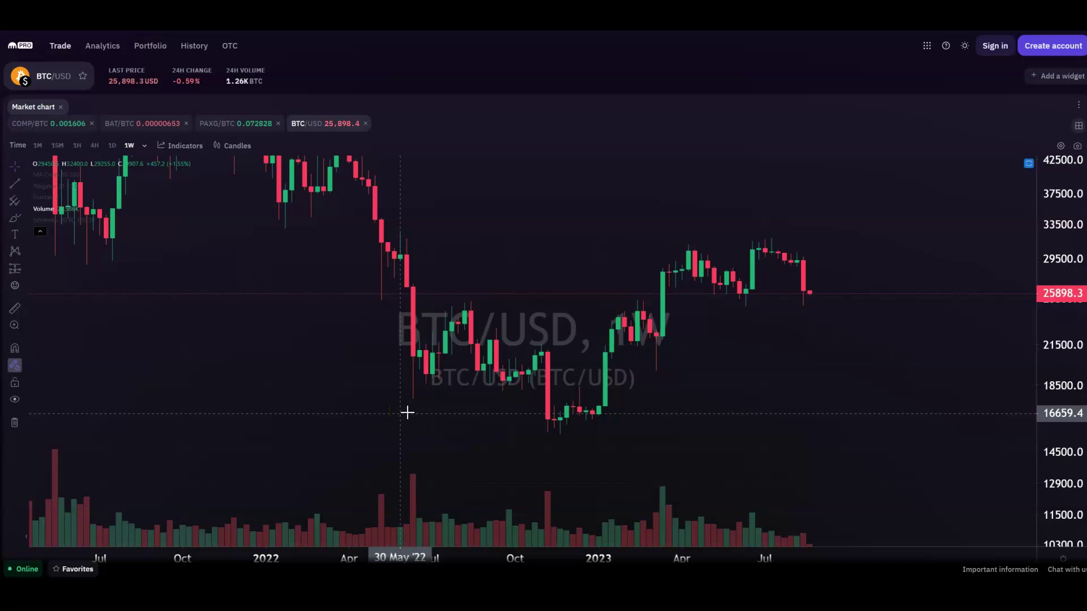
click(410, 414)
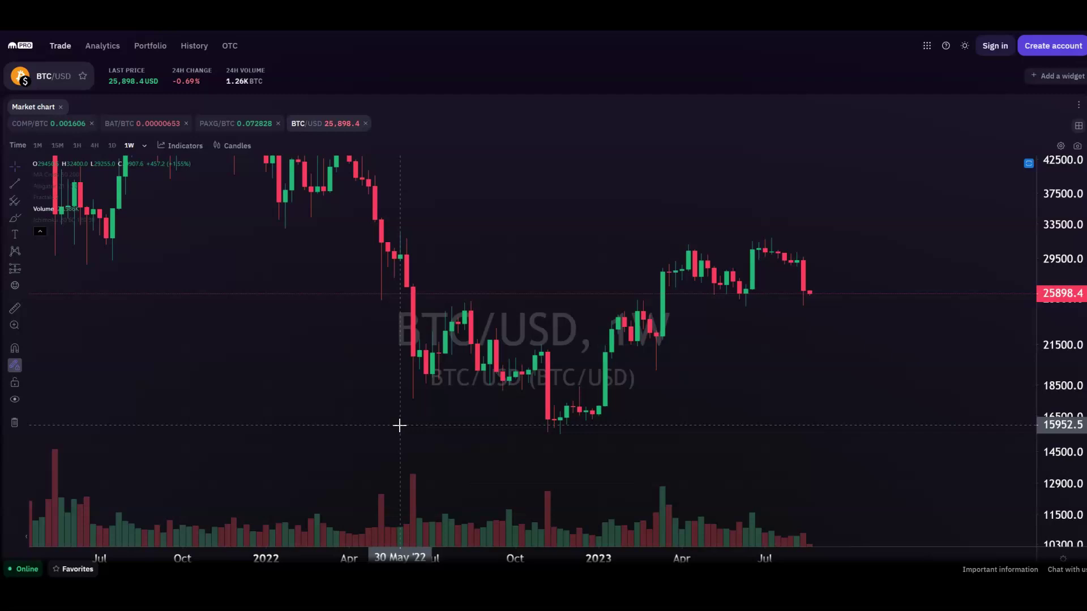
click(409, 419)
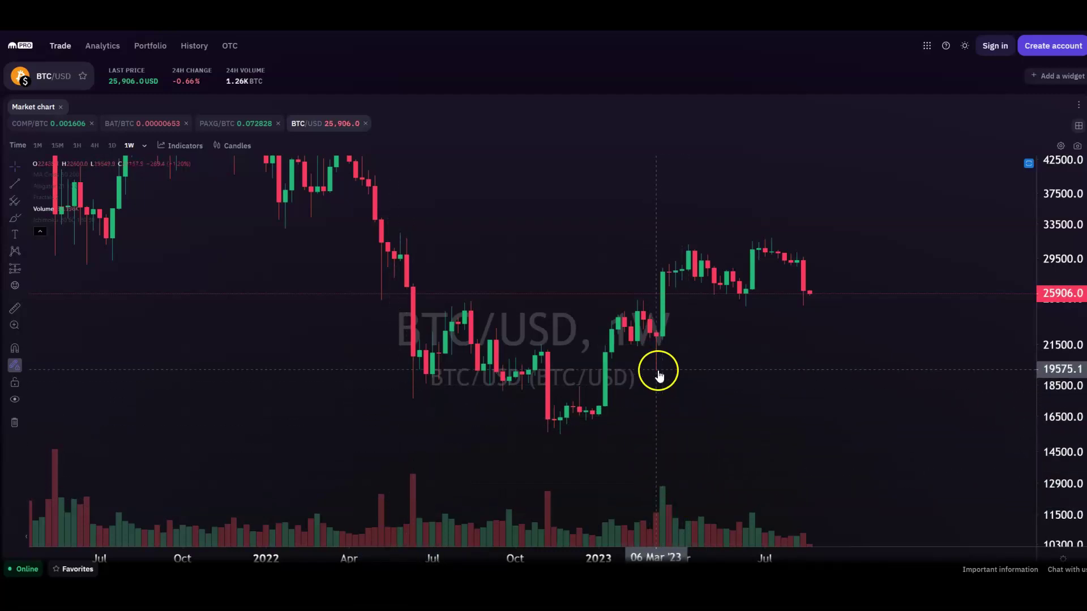
scroll(658, 378, up, 1)
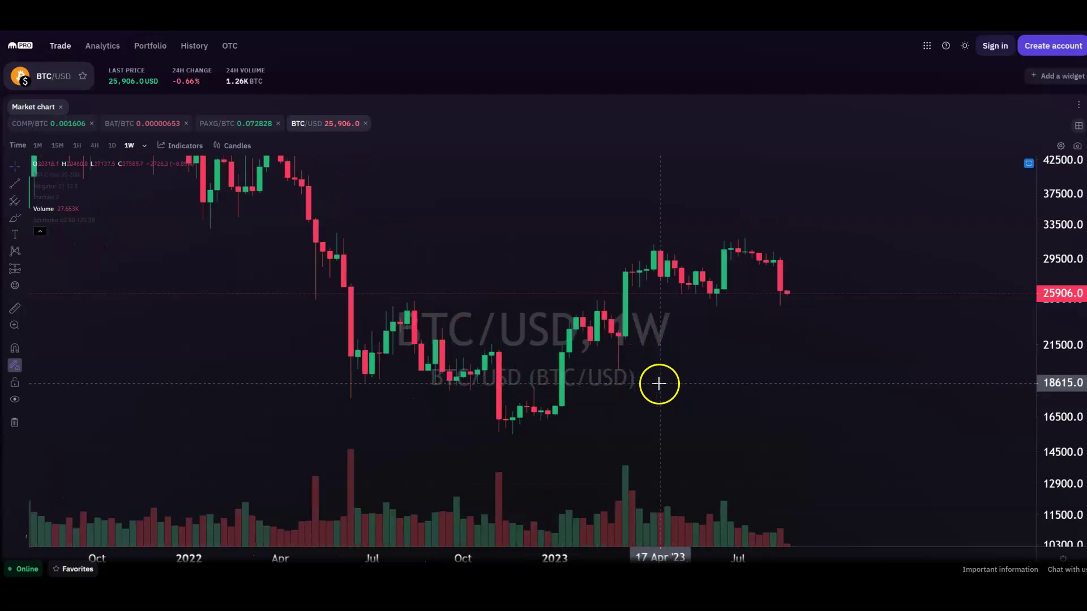
click(621, 346)
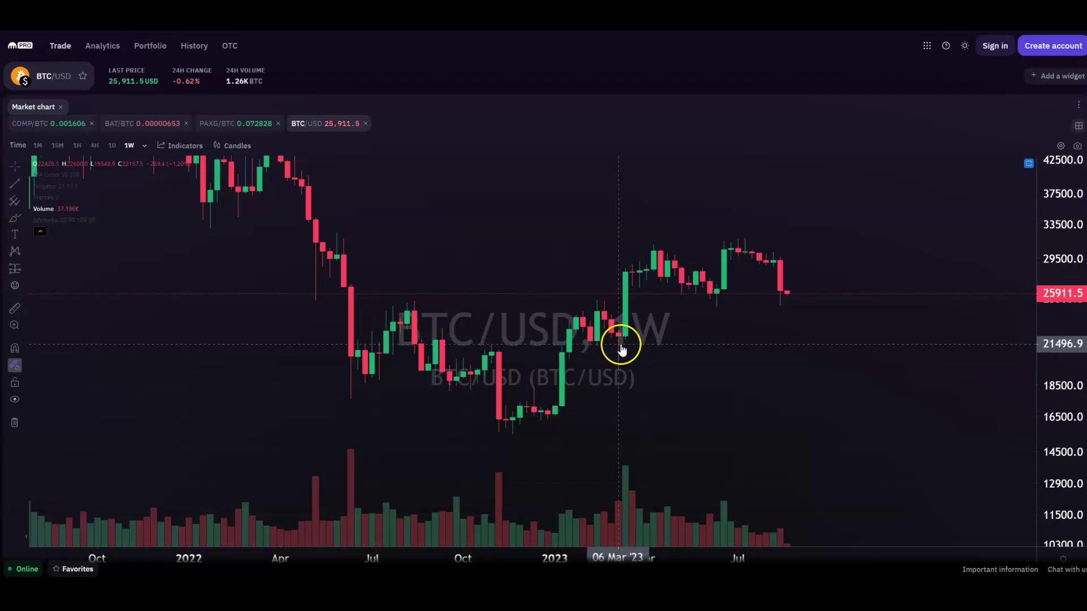
click(645, 337)
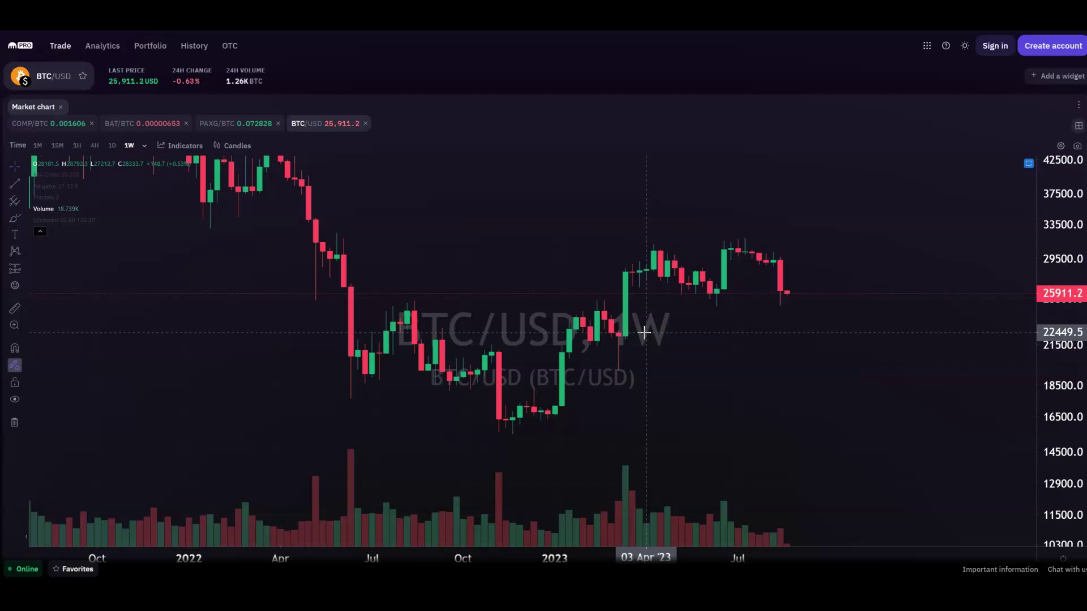
click(621, 335)
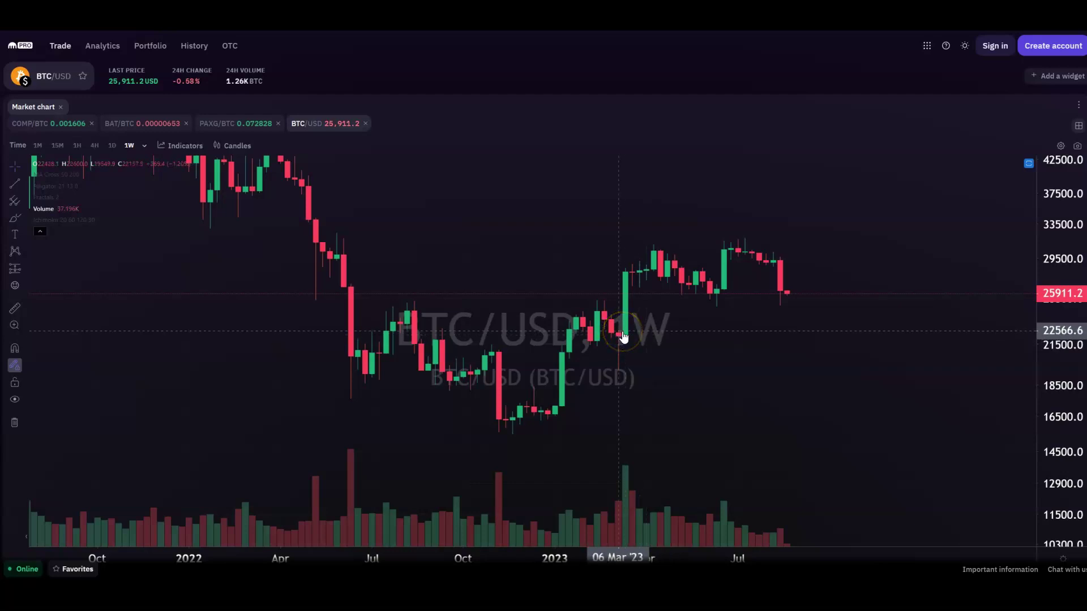
click(700, 349)
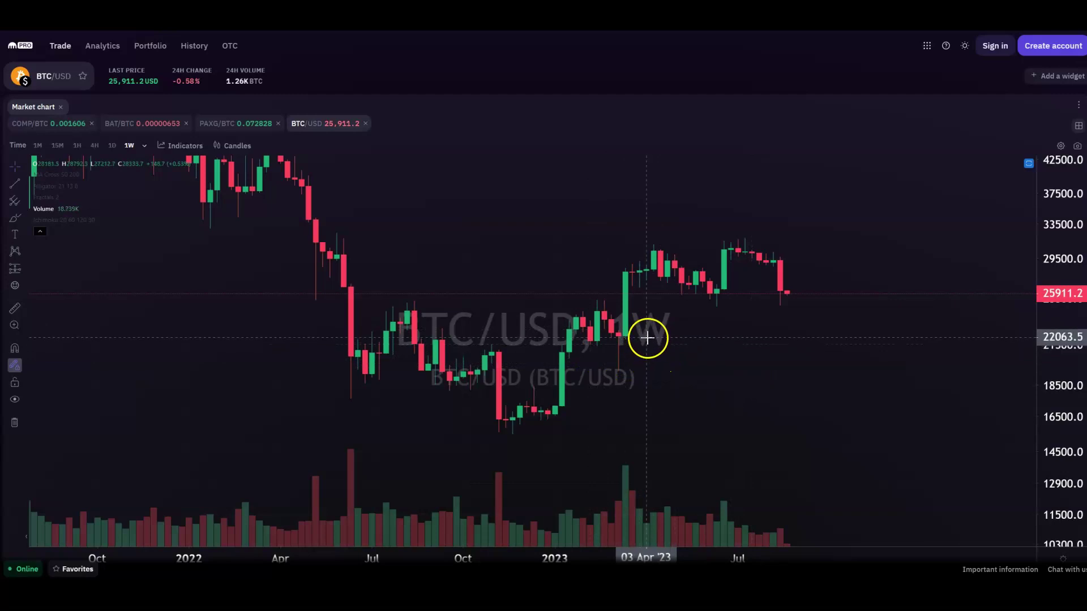
- Pan back to 2019–2021, compress the price scale, and circle the March 2020 crash candle in yellow
drag(653, 332, 701, 381)
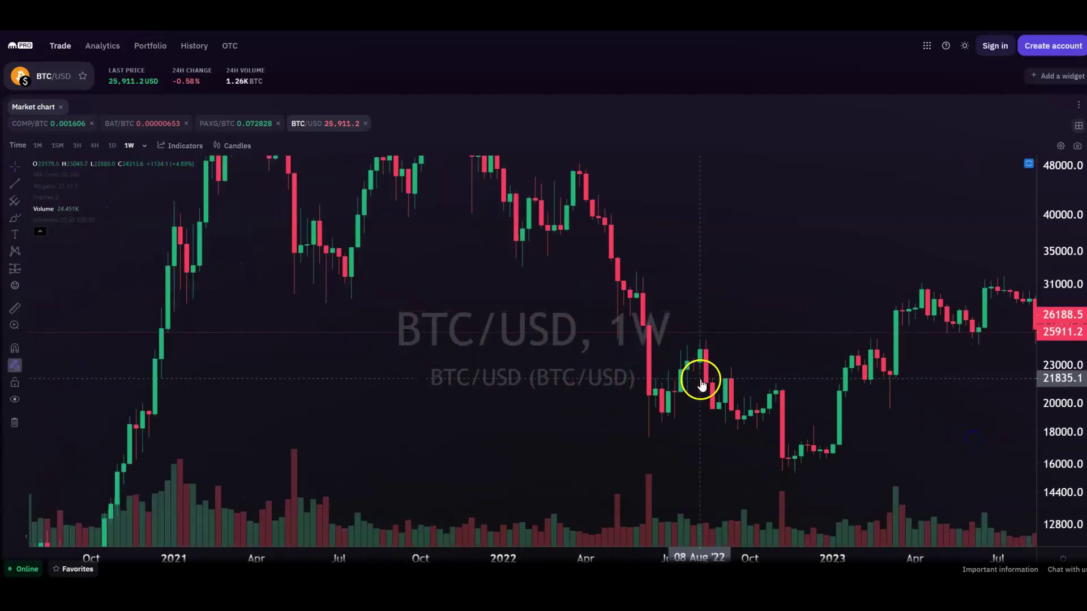
drag(1050, 274, 1050, 382)
mouse_move(487, 333)
mouse_down()
mouse_move(449, 376)
mouse_move(493, 335)
mouse_up()
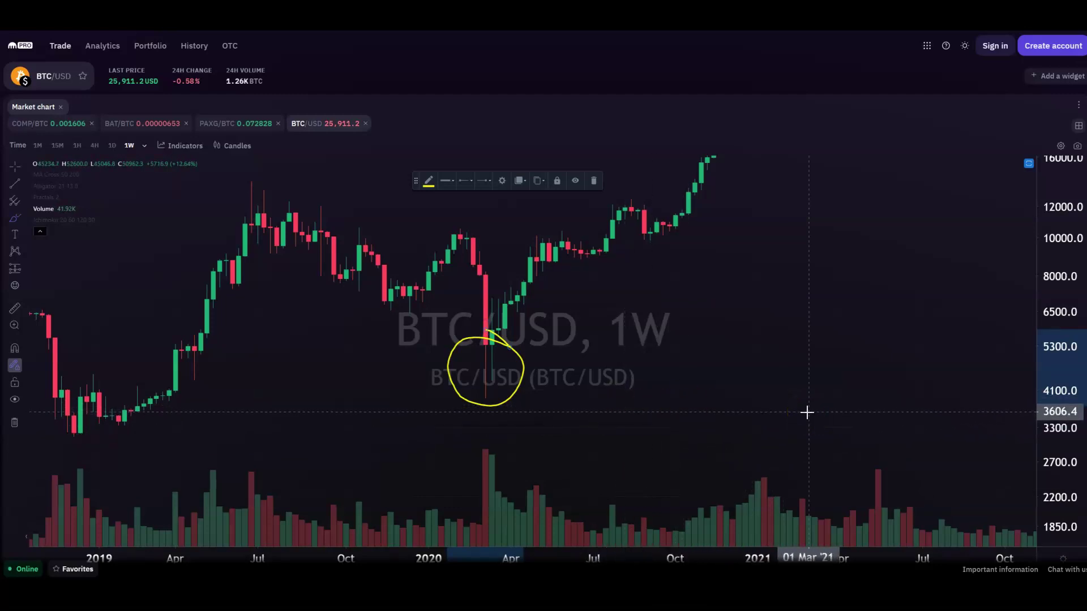
click(648, 384)
click(626, 355)
click(734, 394)
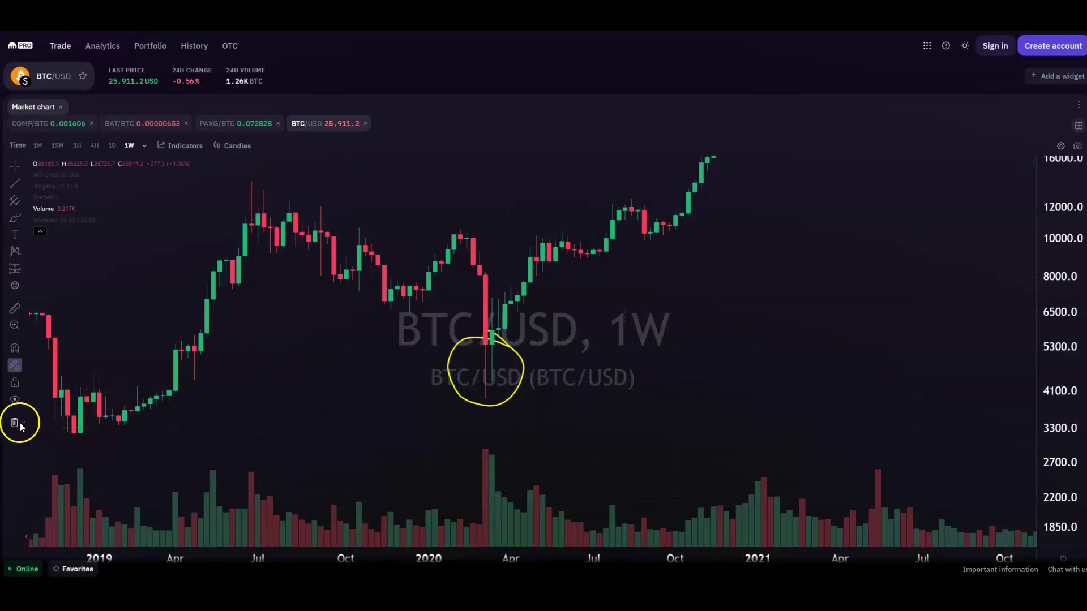
- Pan the weekly BTC/USD chart forward to show the 2021–2023 candles
drag(872, 308, 626, 441)
drag(796, 337, 396, 424)
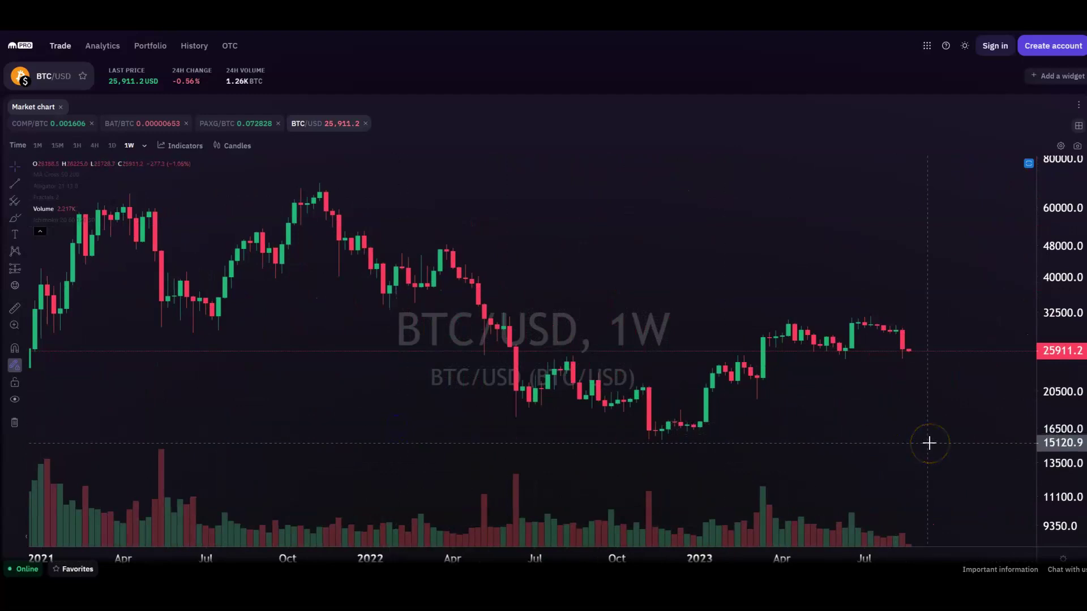
drag(929, 443, 754, 372)
scroll(910, 331, up, 2)
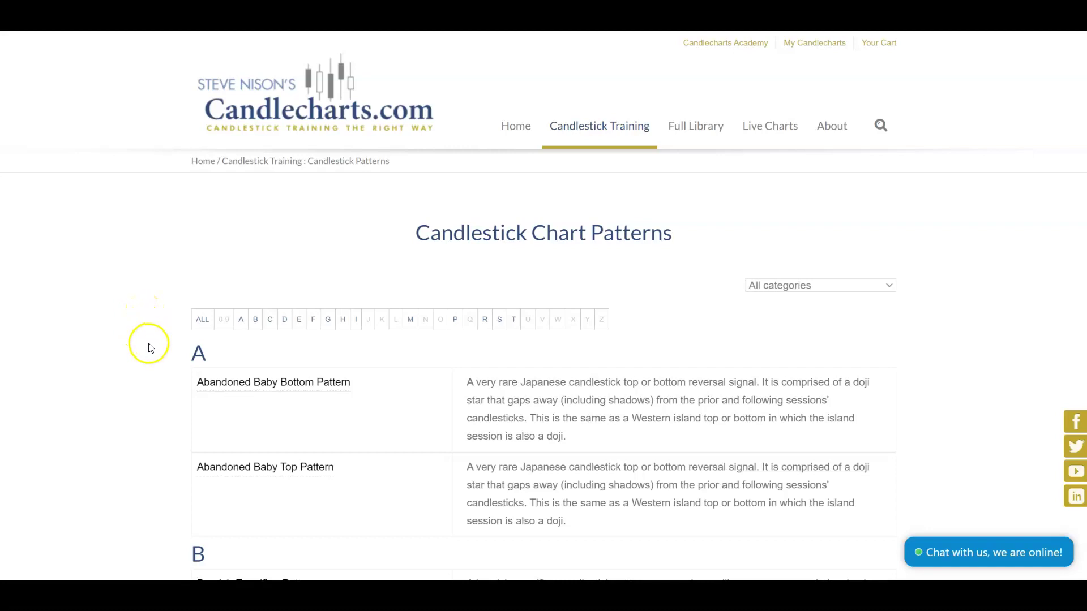
- Browse down the Candlecharts.com pattern glossary, previewing several pattern links
mouse_move(308, 381)
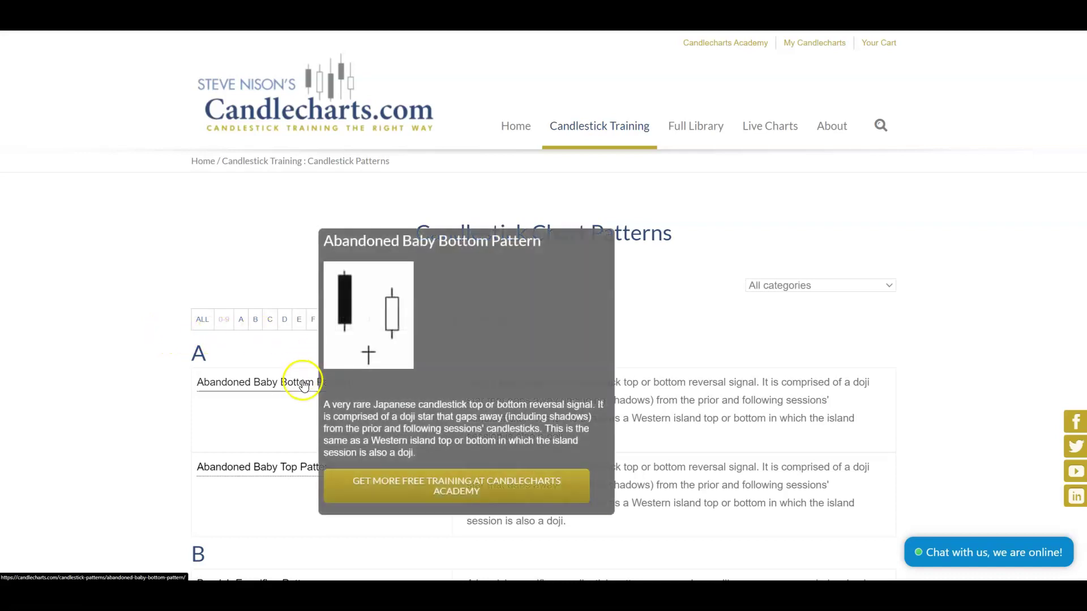
scroll(311, 371, down, 3)
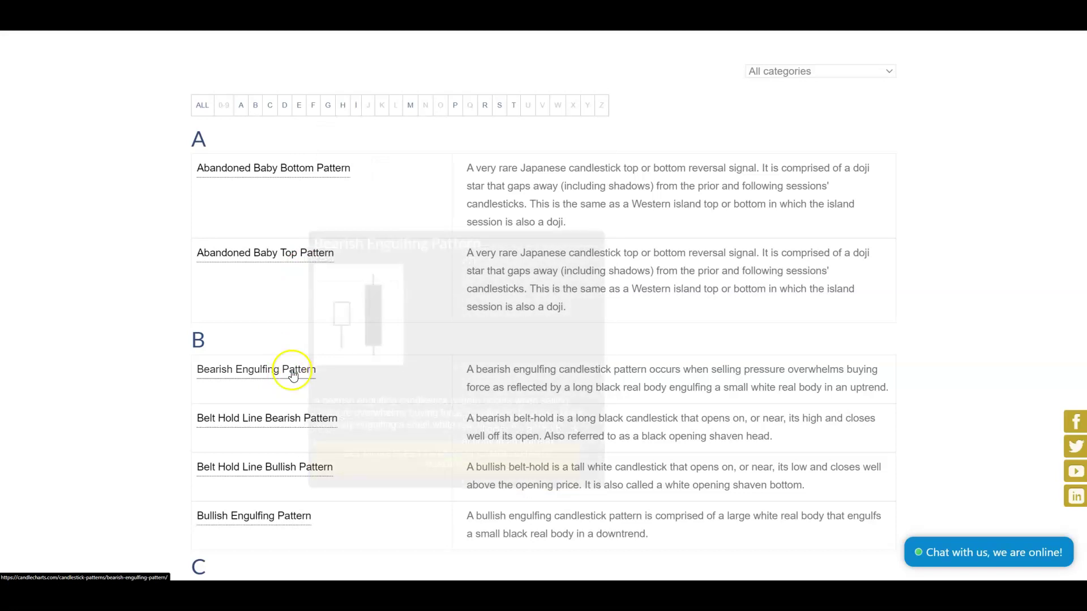
mouse_move(272, 465)
mouse_move(273, 516)
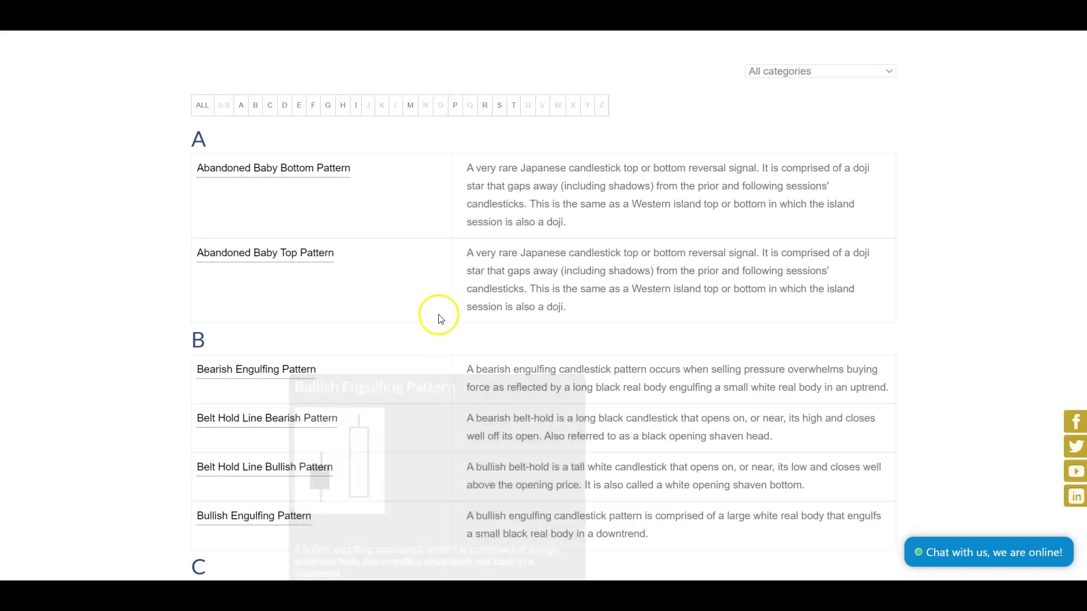
scroll(434, 313, down, 4)
mouse_move(276, 396)
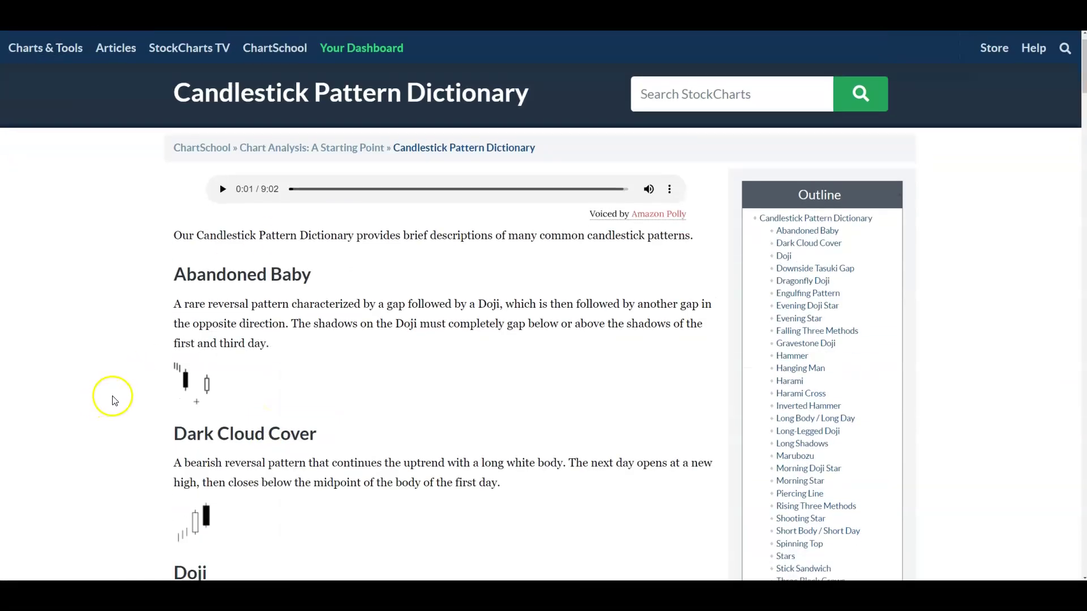
- Scroll down the StockCharts candlestick dictionary to reach the top-ten pattern ranking image
scroll(109, 395, down, 6)
scroll(303, 327, down, 6)
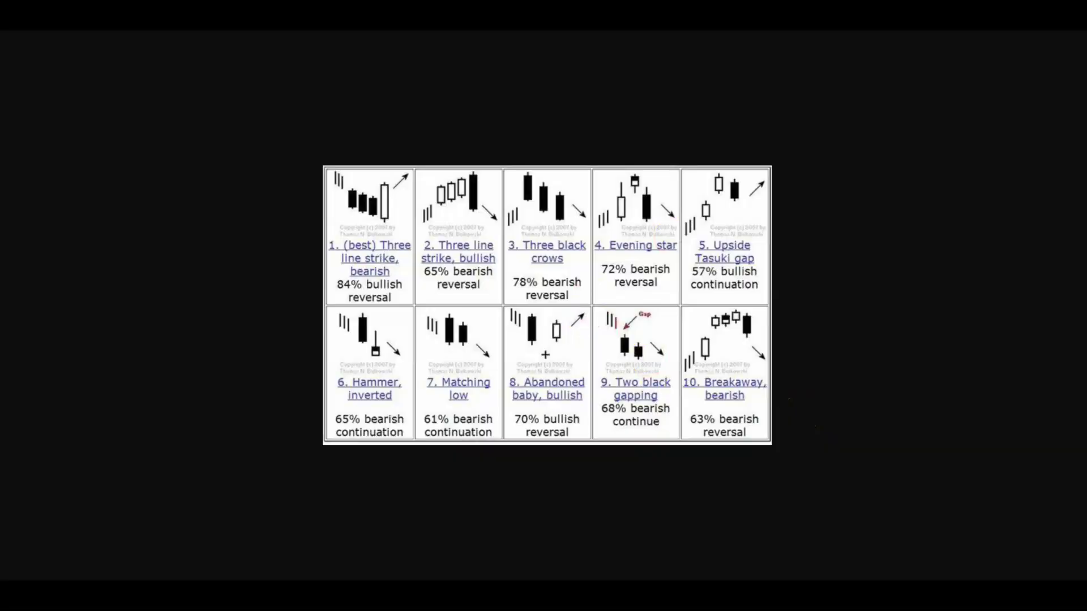
- Advance to the next reference image, a larger chart of bearish and bullish trend patterns
key(Right)
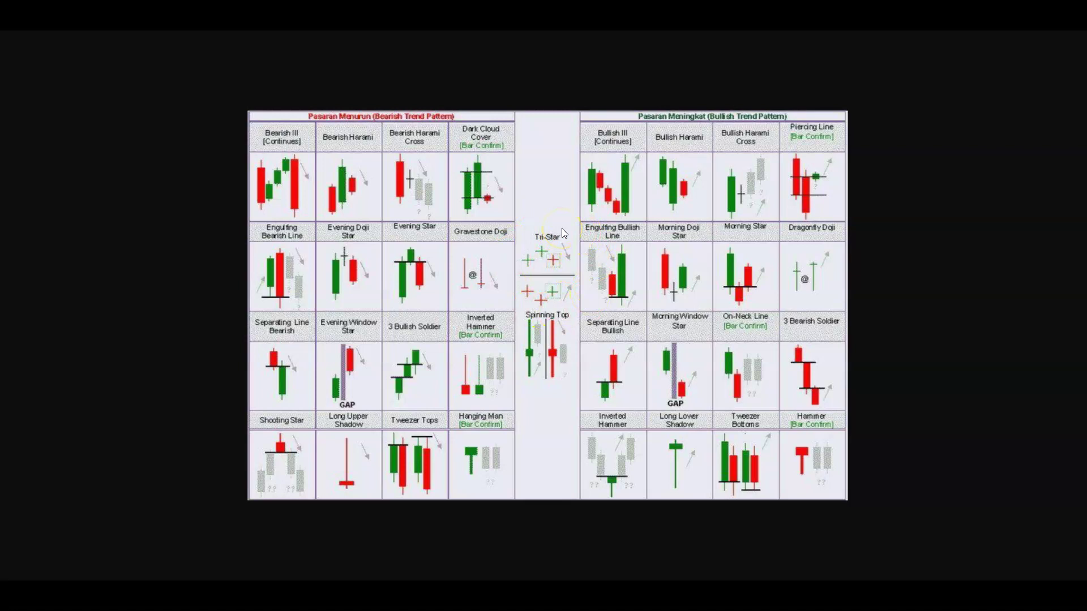
- Move past the last pattern reference image to return to the NVDA daily chart
key(Right)
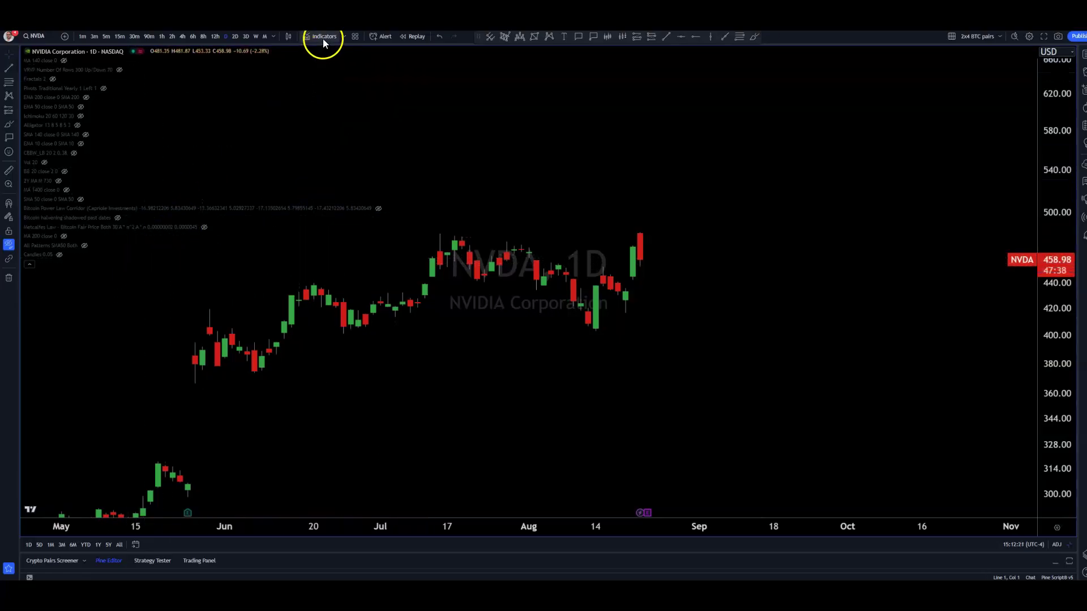
- Search indicators for 'candle' and unhide the All Patterns (SMA50, Both) indicator on NVDA
mouse_move(49, 243)
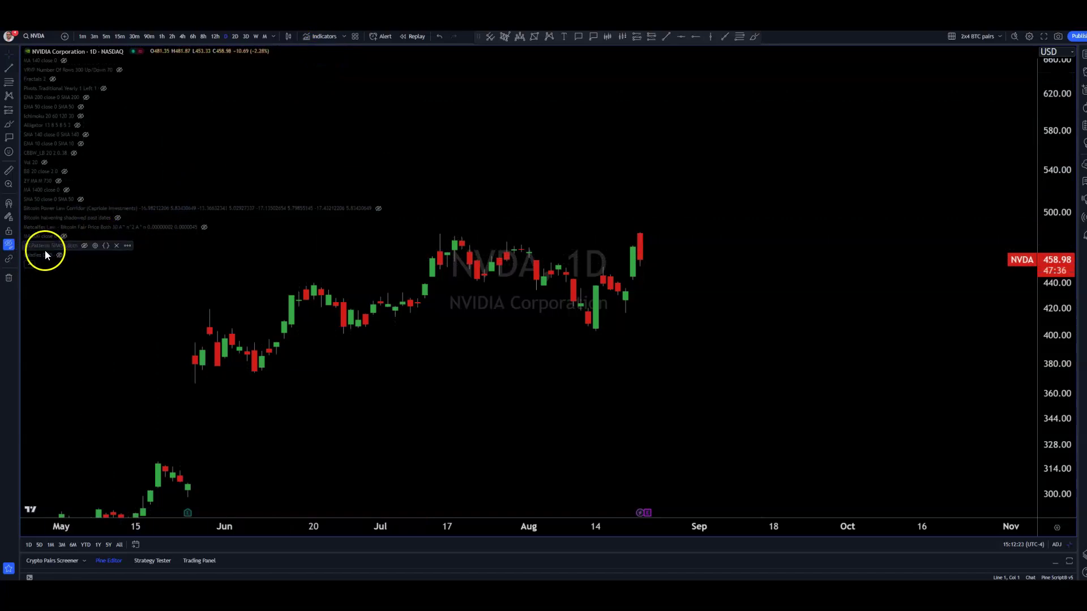
click(321, 38)
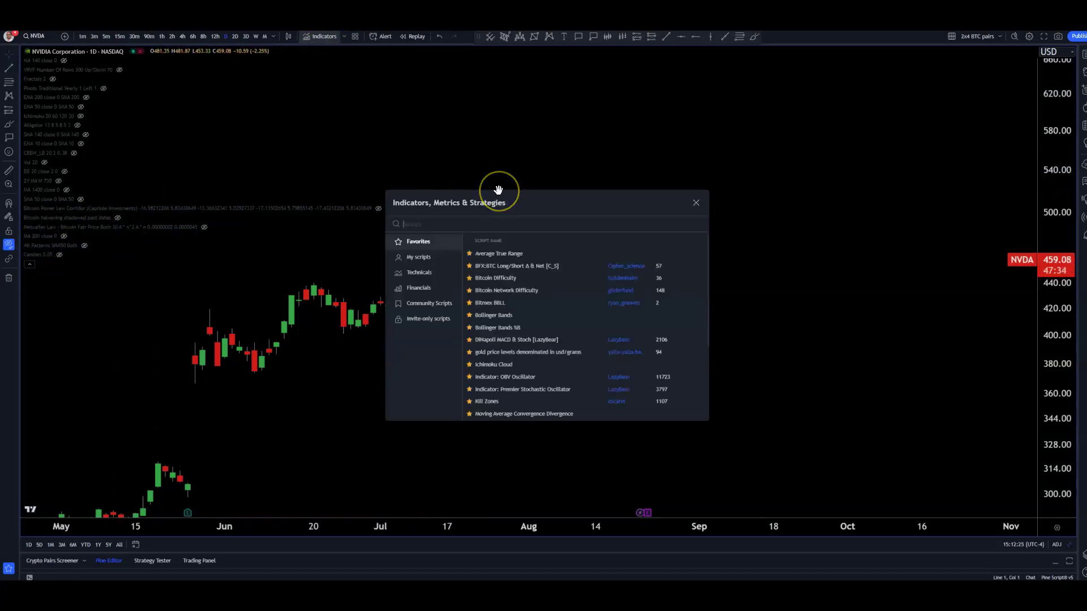
text(candle)
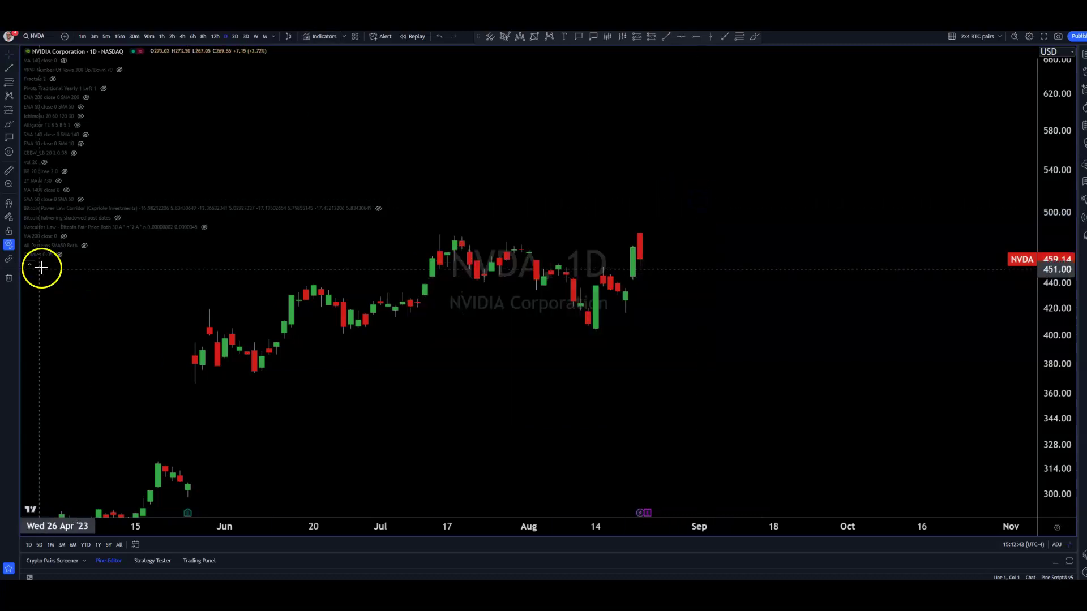
click(85, 245)
drag(322, 249, 475, 243)
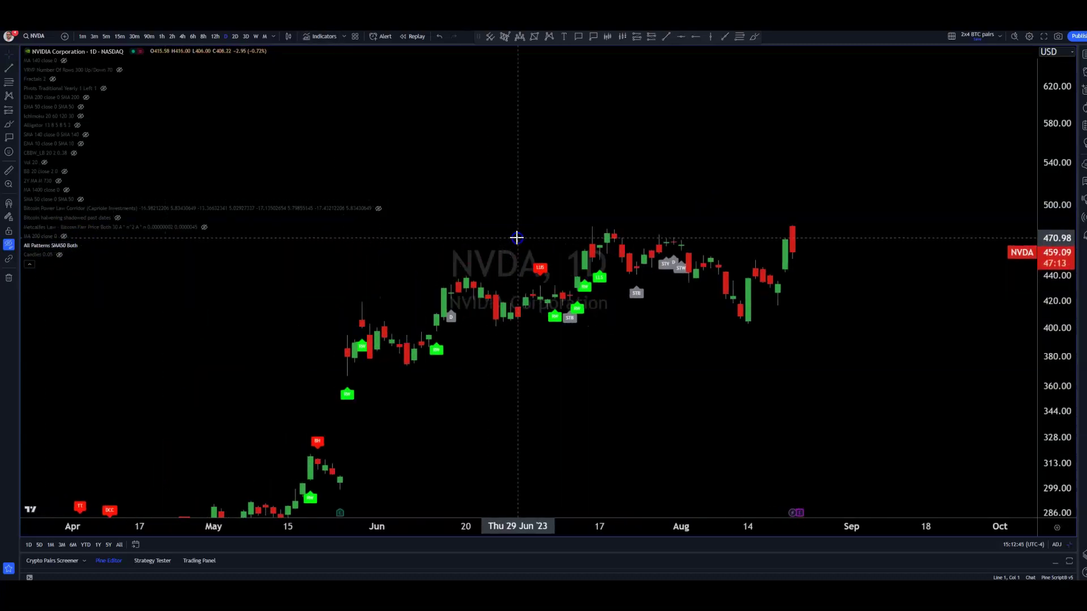
- In the All Patterns settings, review the pattern list and keep trend detection on SMA50
double_click(539, 271)
click(490, 274)
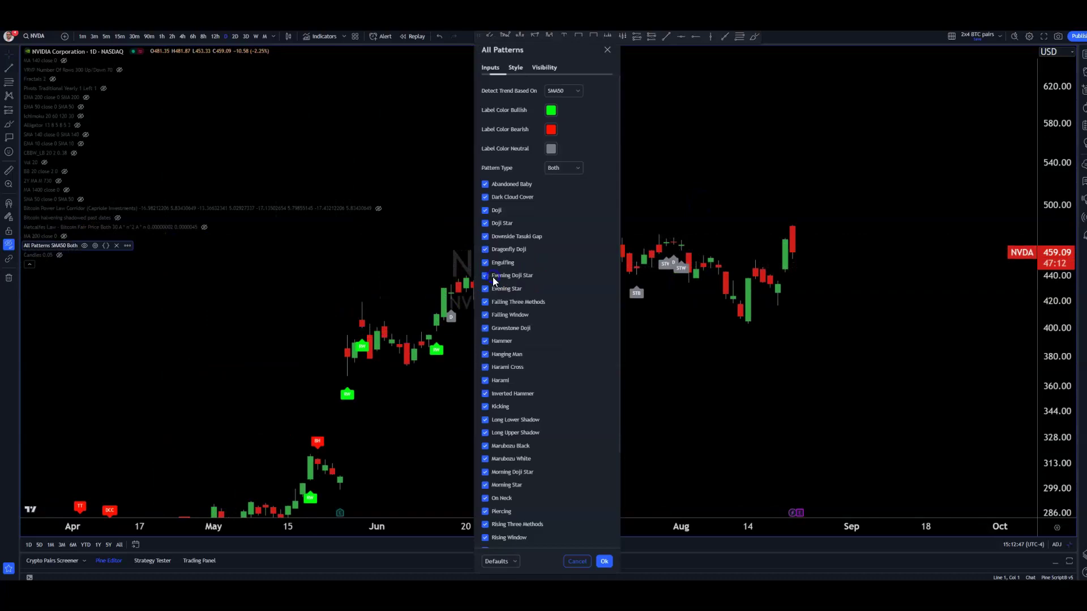
scroll(560, 262, down, 5)
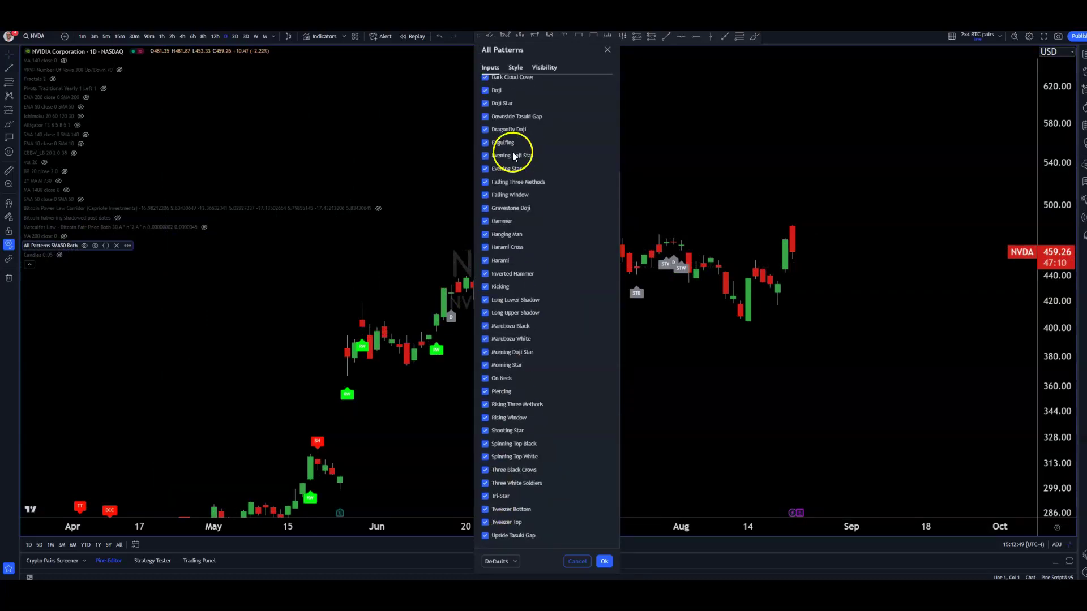
scroll(511, 150, up, 3)
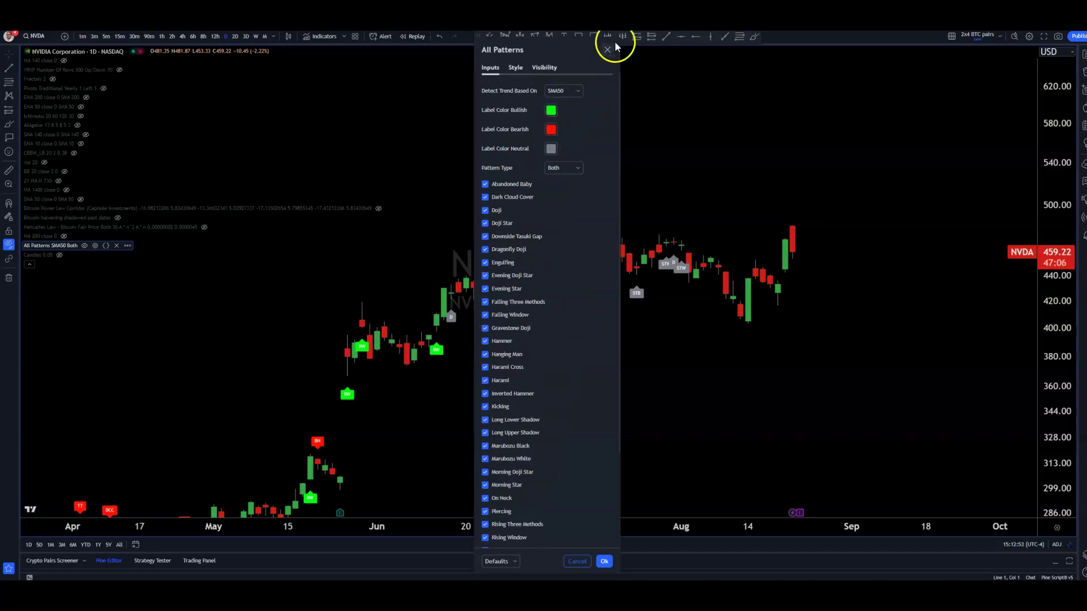
click(573, 92)
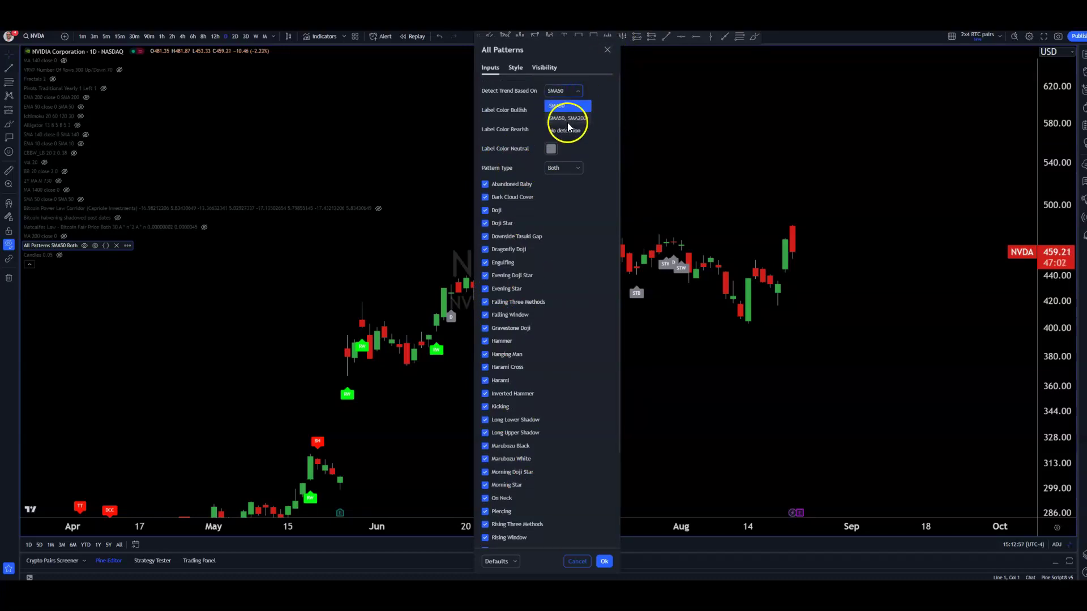
click(570, 107)
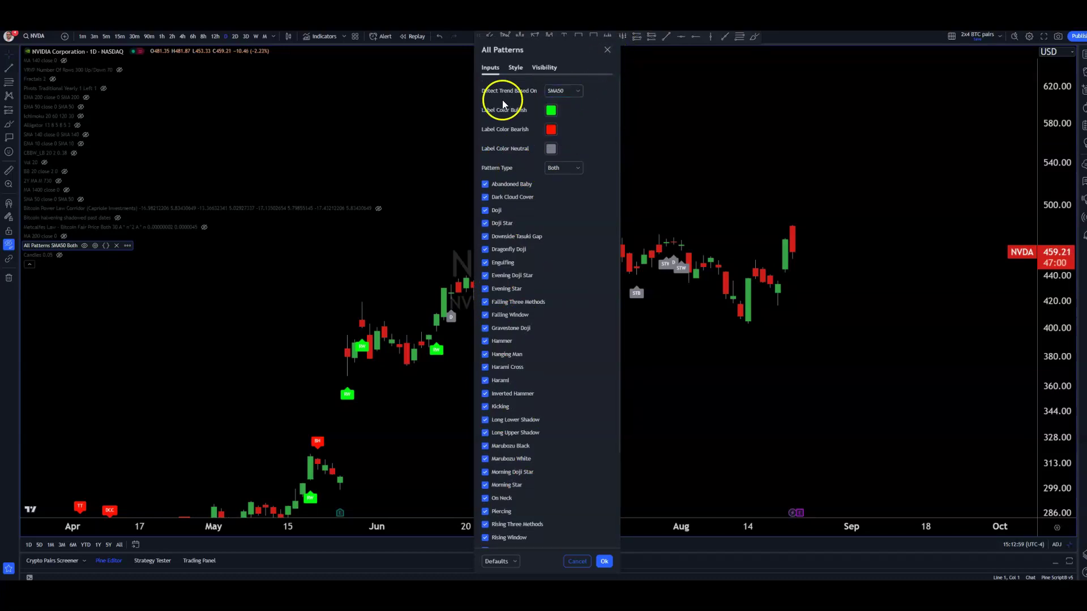
click(607, 50)
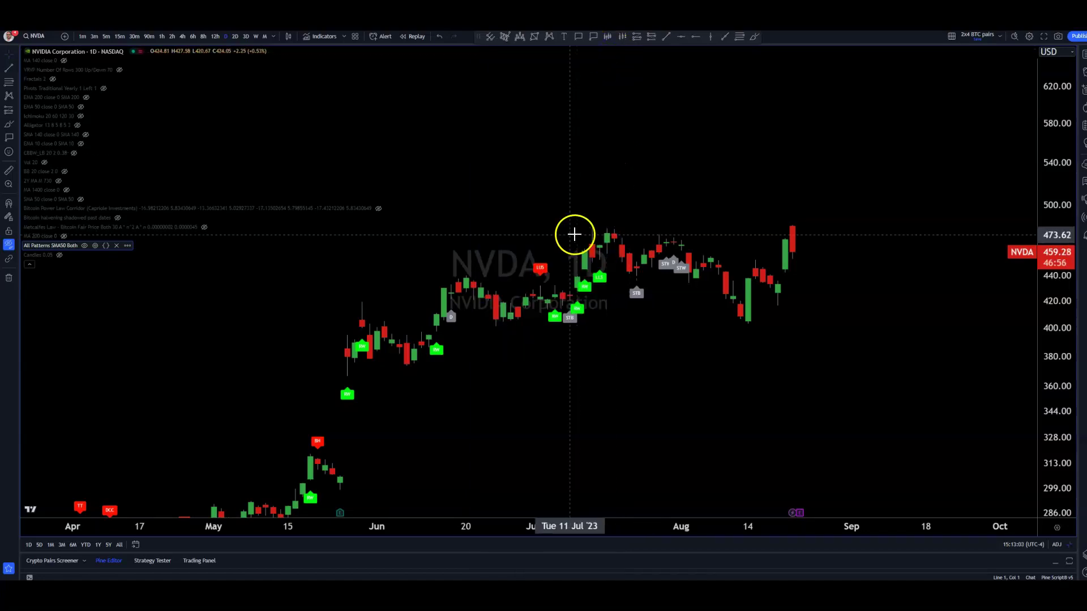
mouse_move(541, 271)
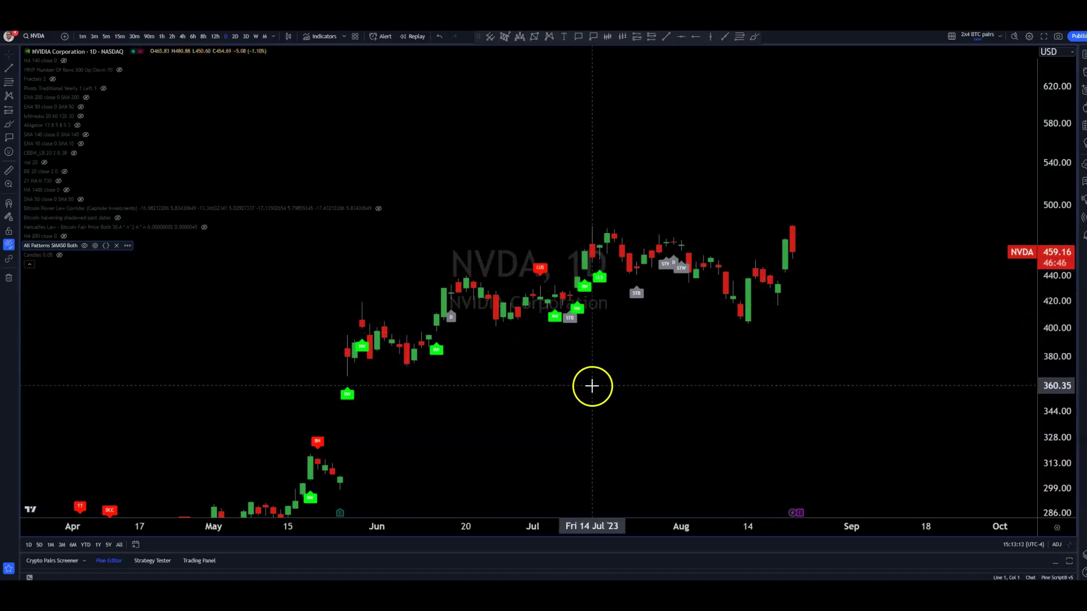
mouse_move(315, 445)
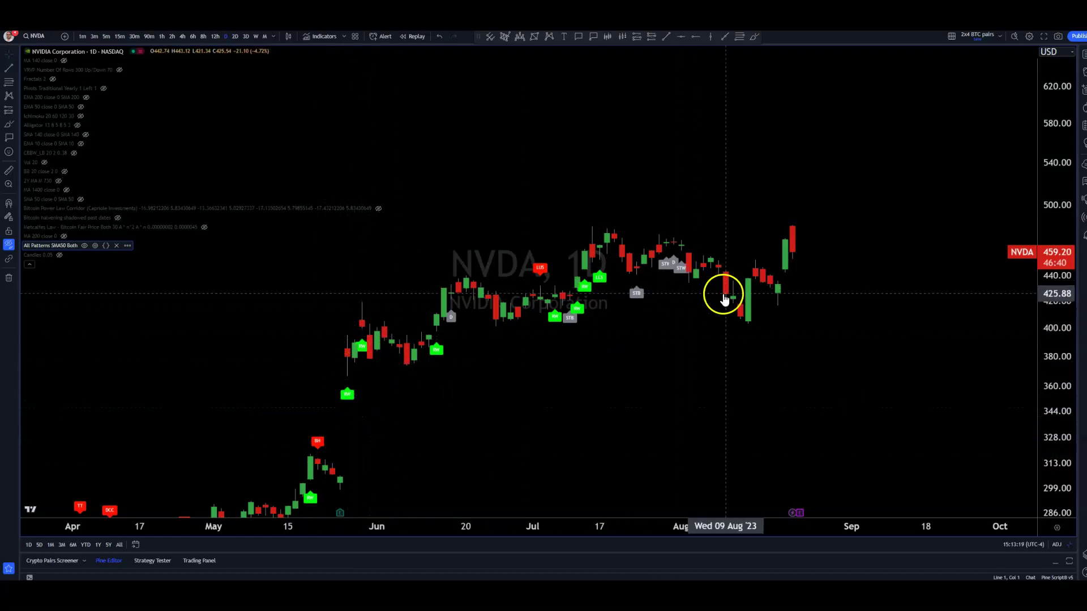
- Switch the chart symbol to BTCUSD on the daily timeframe
click(48, 39)
text(BTCUSD)
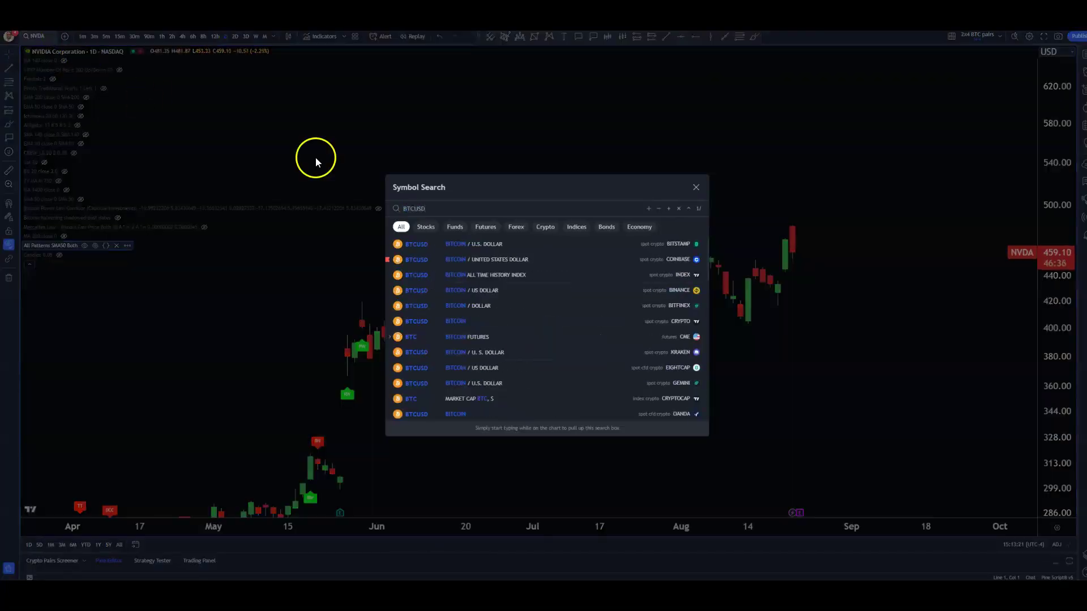
key(Return)
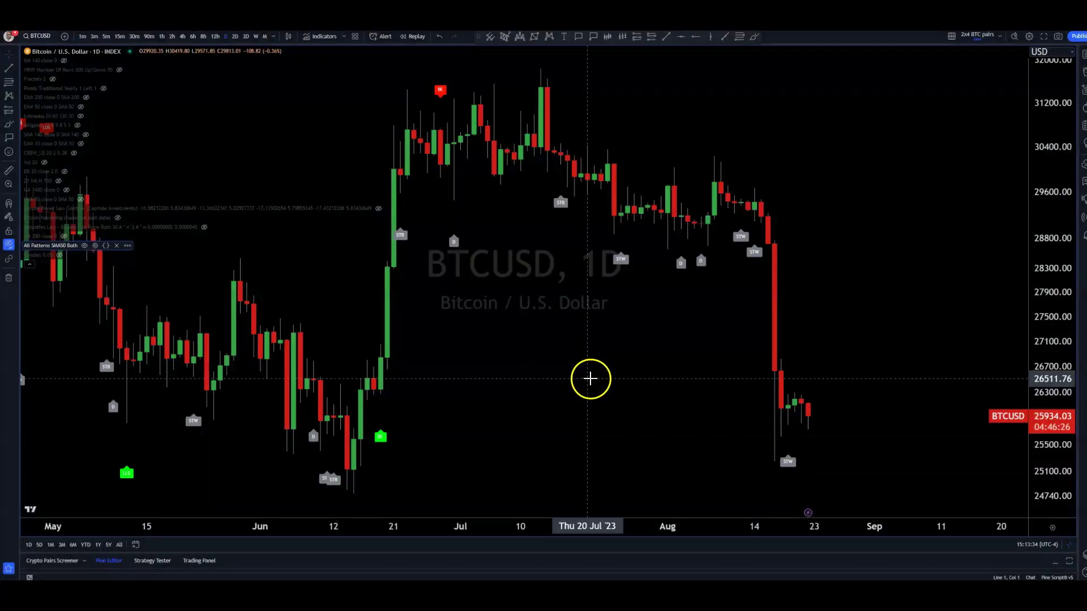
scroll(779, 366, down, 2)
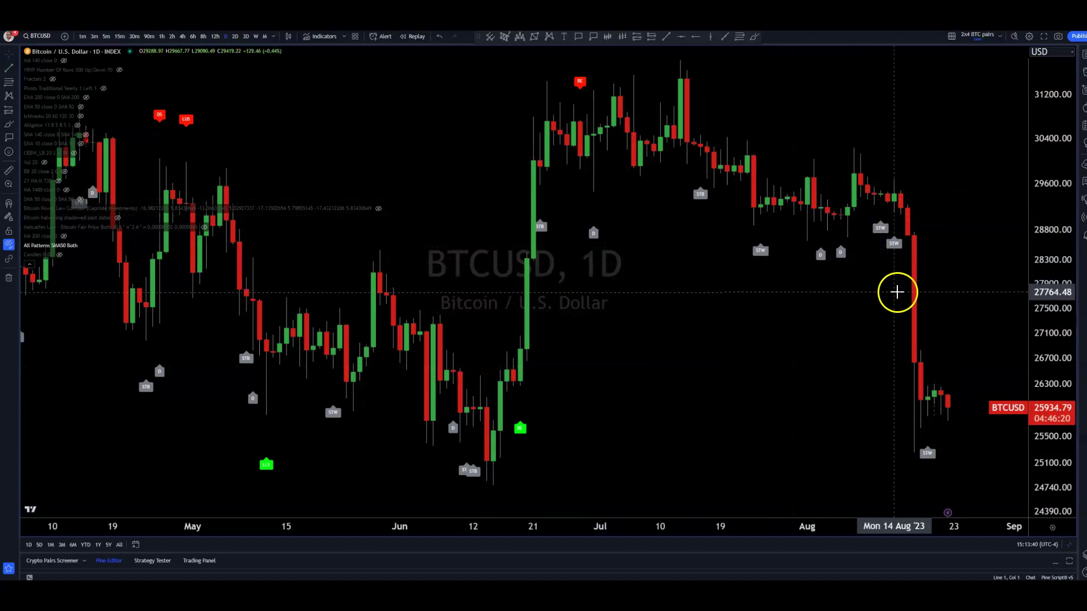
- Inspect the All Patterns labels marking the BTCUSD daily candles
mouse_move(760, 251)
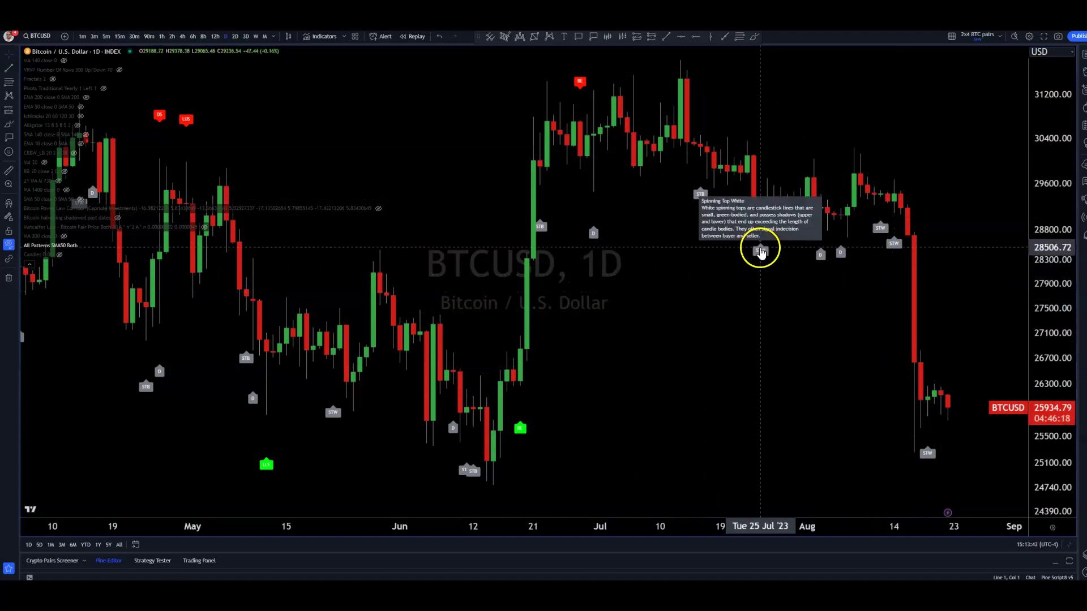
mouse_move(822, 259)
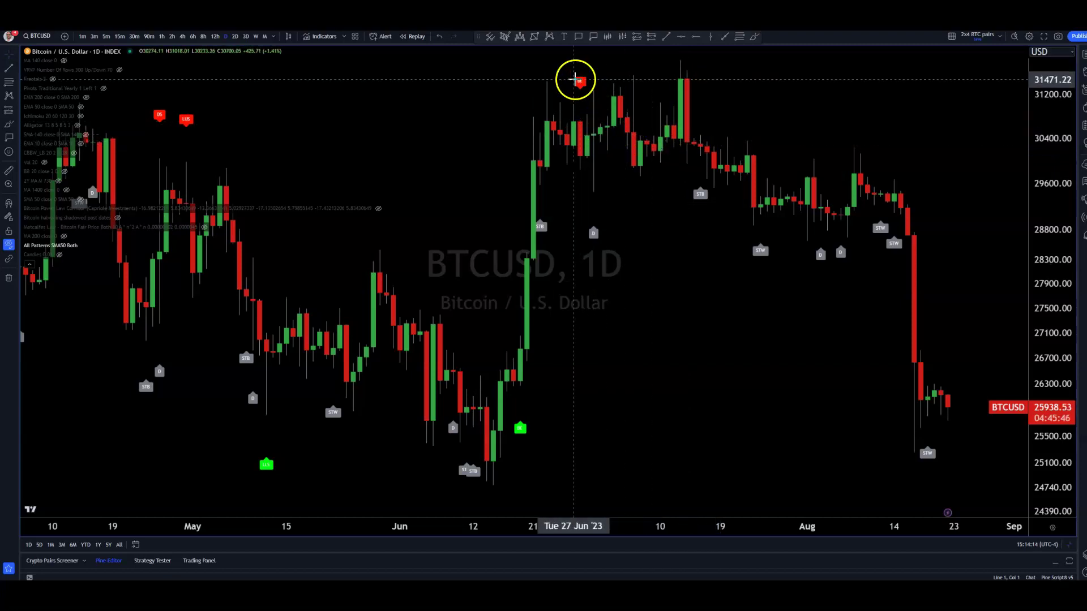
mouse_move(582, 85)
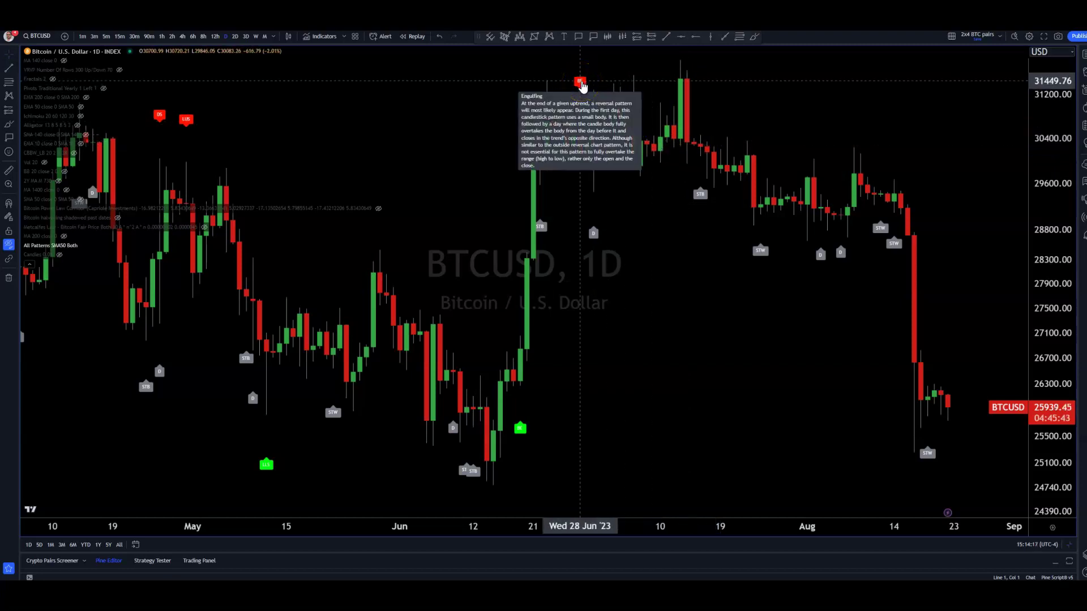
click(576, 133)
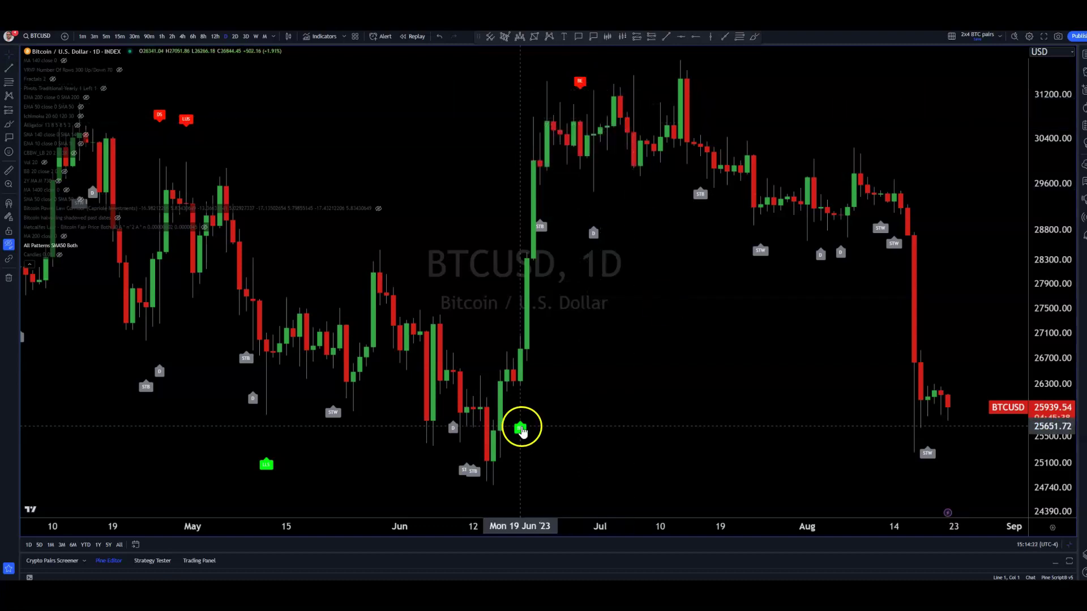
mouse_move(520, 428)
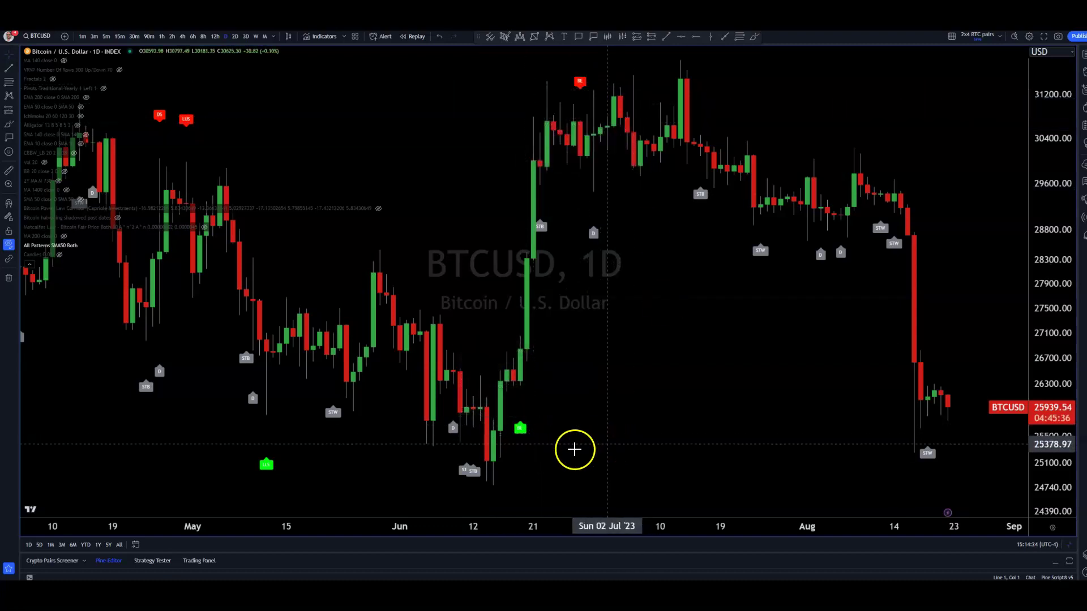
scroll(393, 478, down, 3)
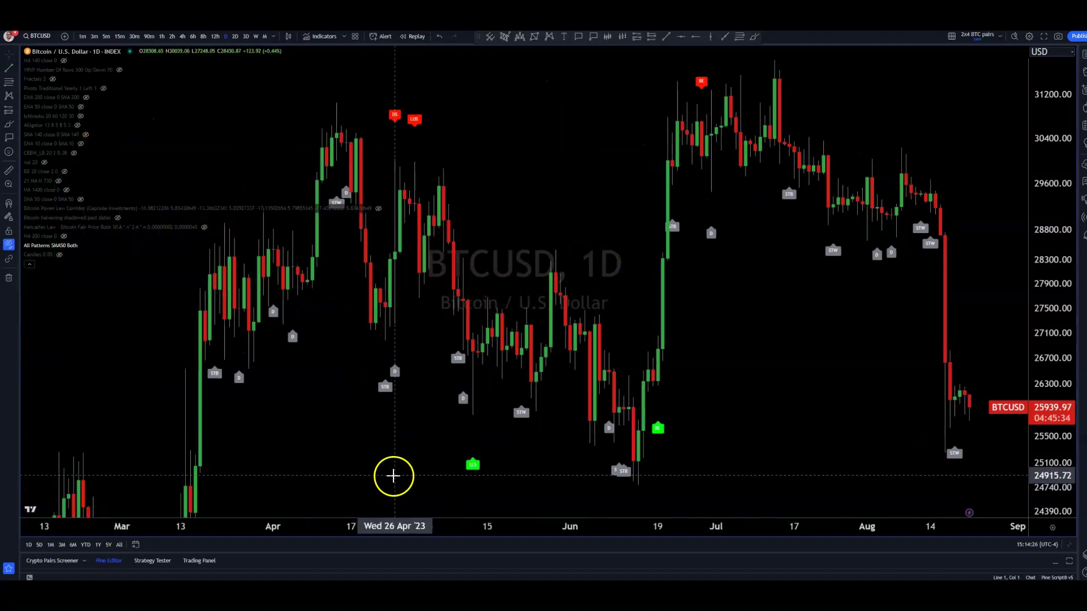
- Hide the All Patterns labels and show the Candles indicator's pattern labels instead
click(83, 245)
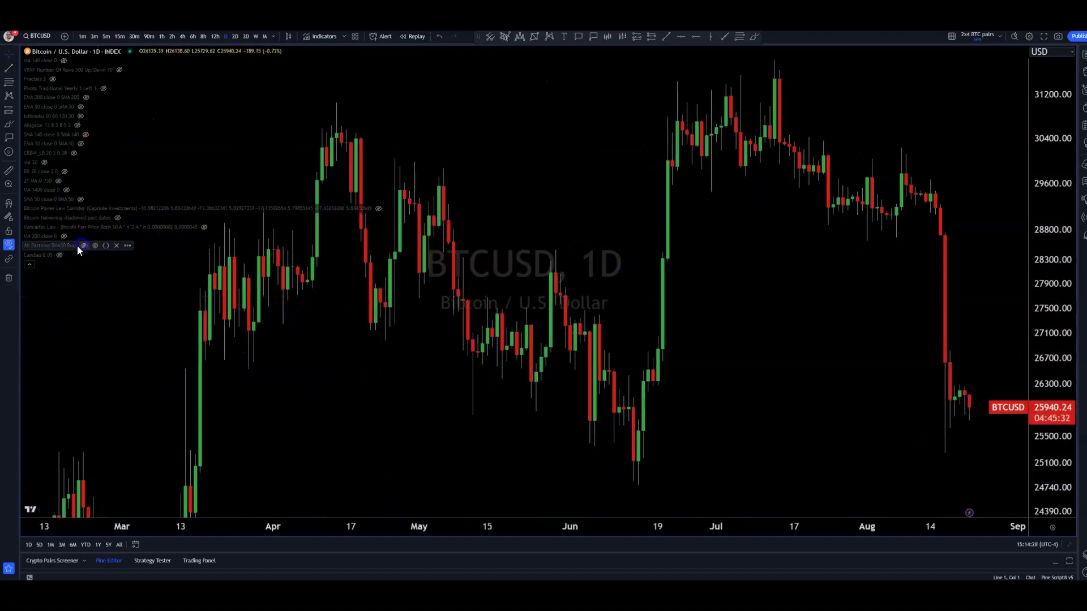
click(58, 255)
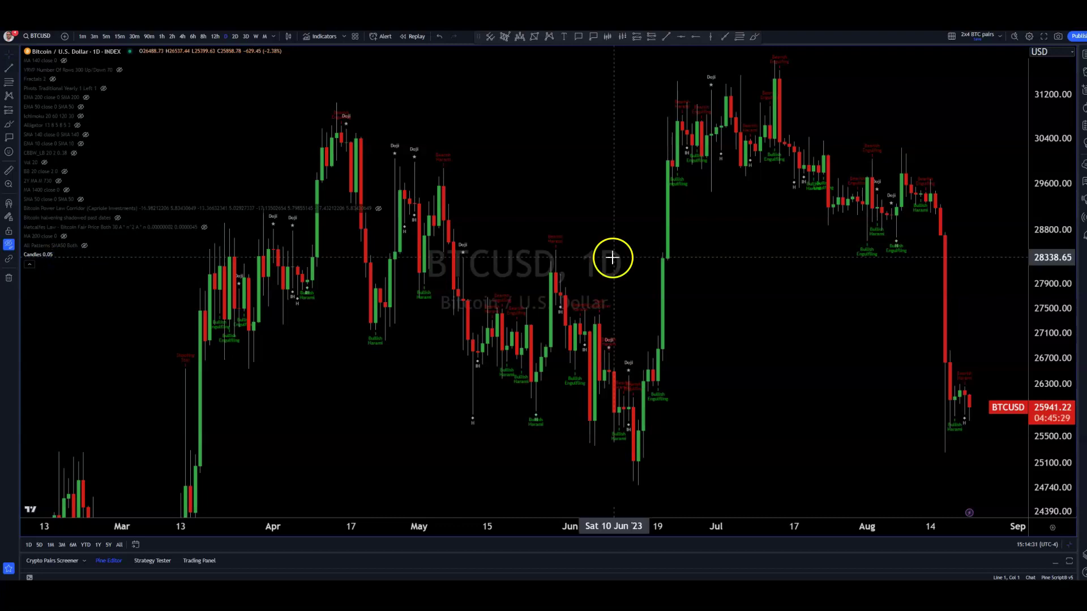
scroll(630, 321, up, 1)
- Switch BTCUSD to weekly candles, stretching the price scale and centring the recent candles
click(256, 37)
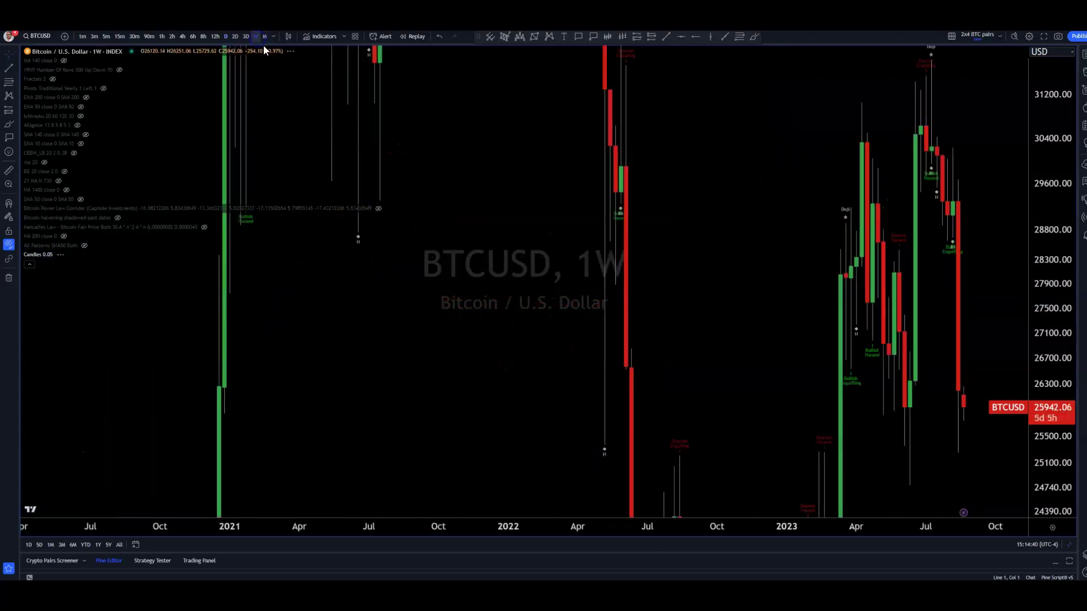
scroll(917, 320, up, 5)
scroll(851, 321, up, 3)
drag(1018, 257, 964, 365)
scroll(789, 374, down, 3)
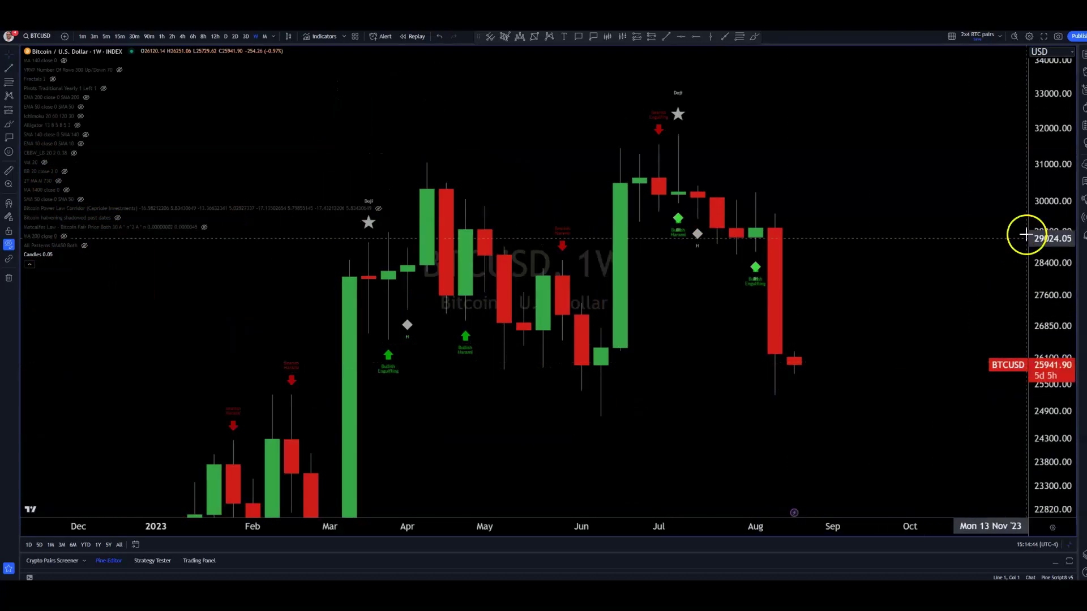
drag(915, 267, 941, 242)
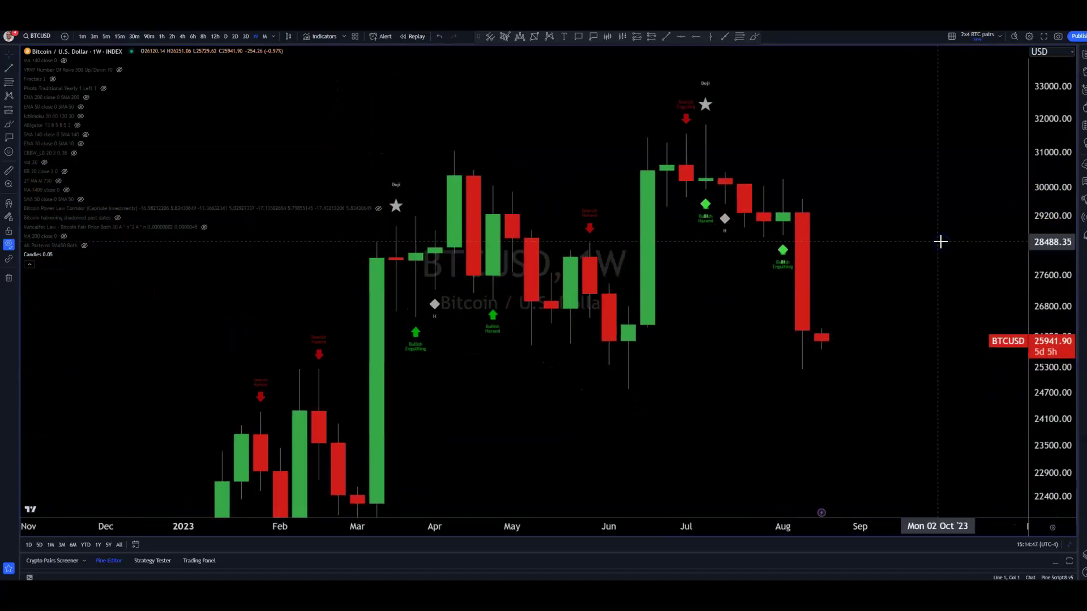
click(941, 244)
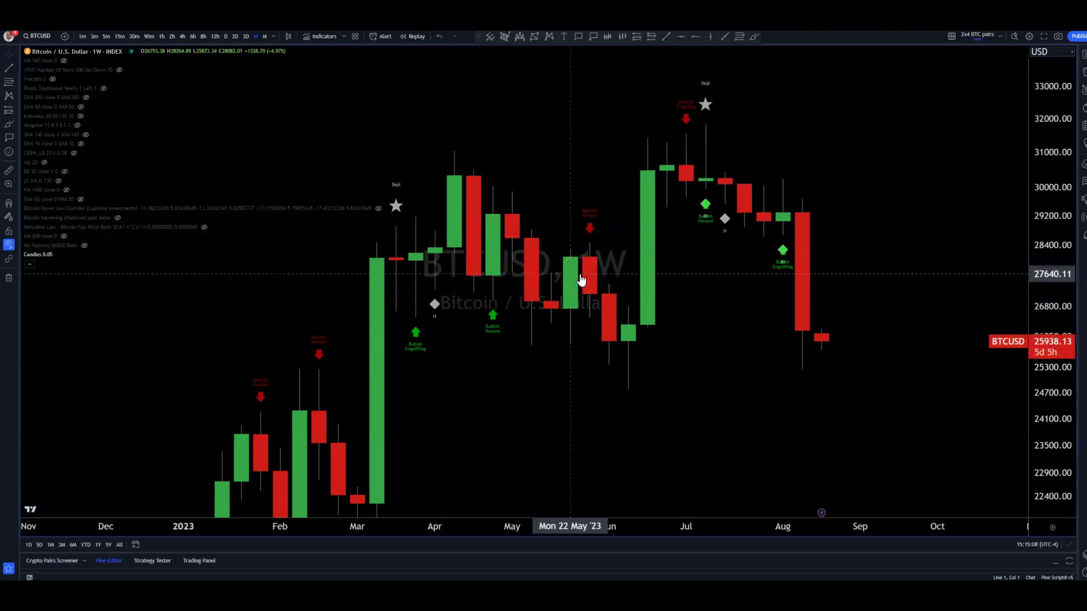
scroll(771, 262, down, 5)
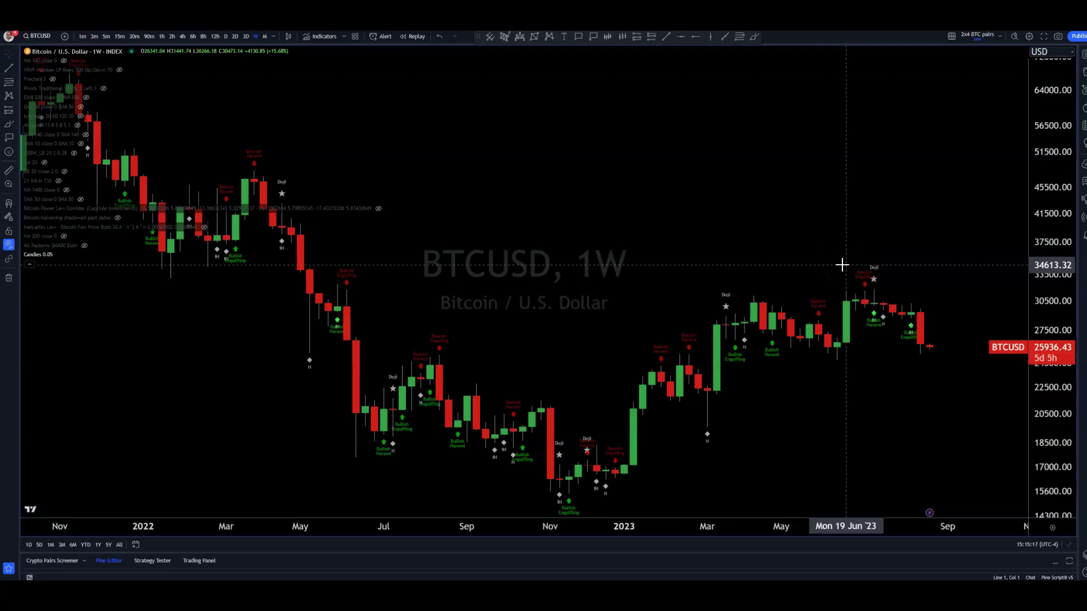
click(842, 261)
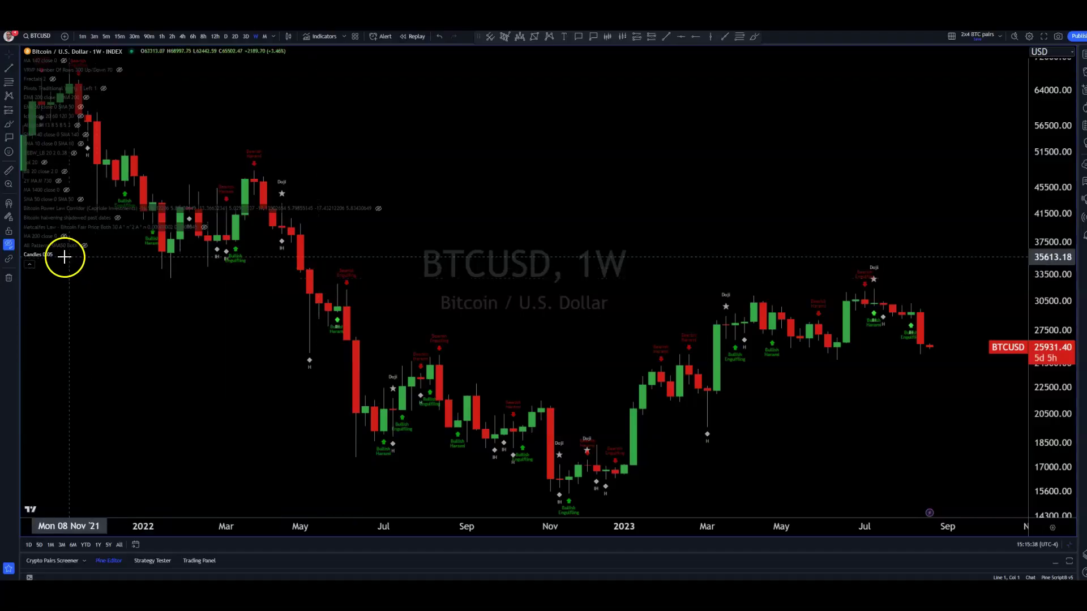
mouse_move(41, 245)
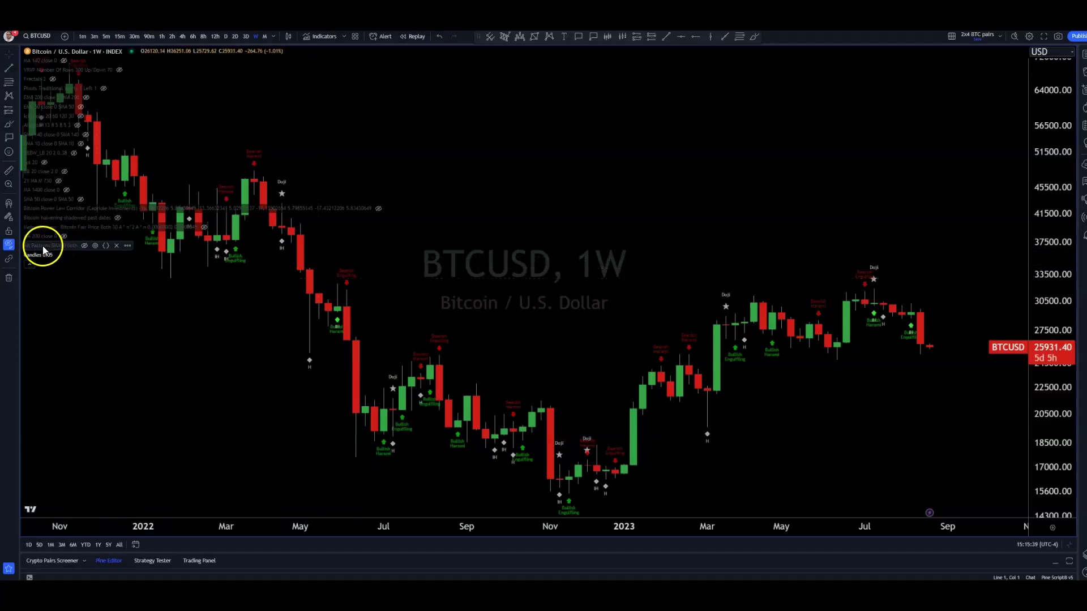
click(740, 111)
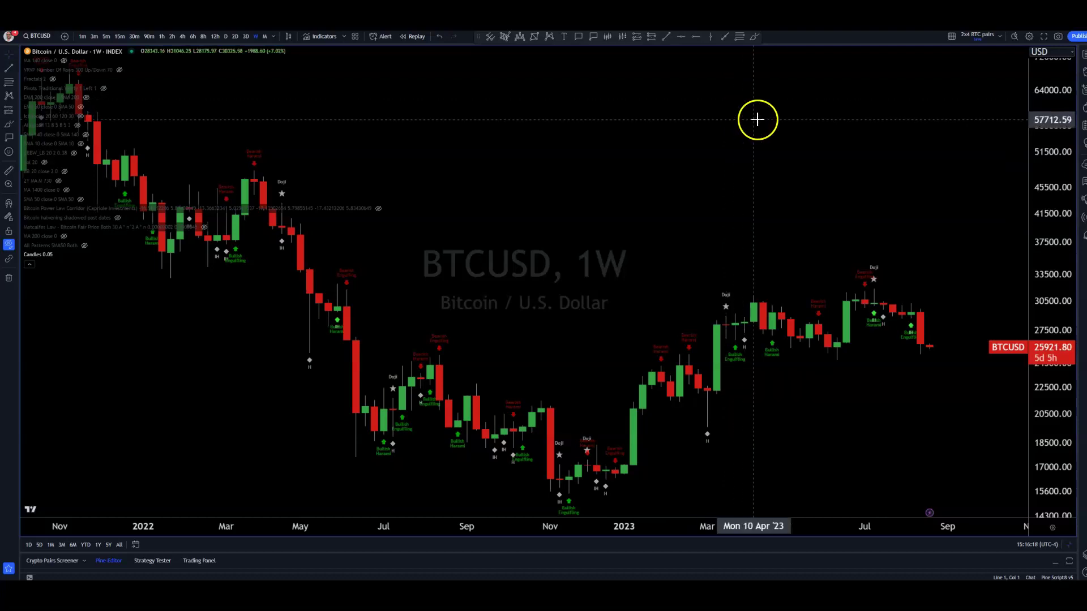
scroll(727, 192, down, 3)
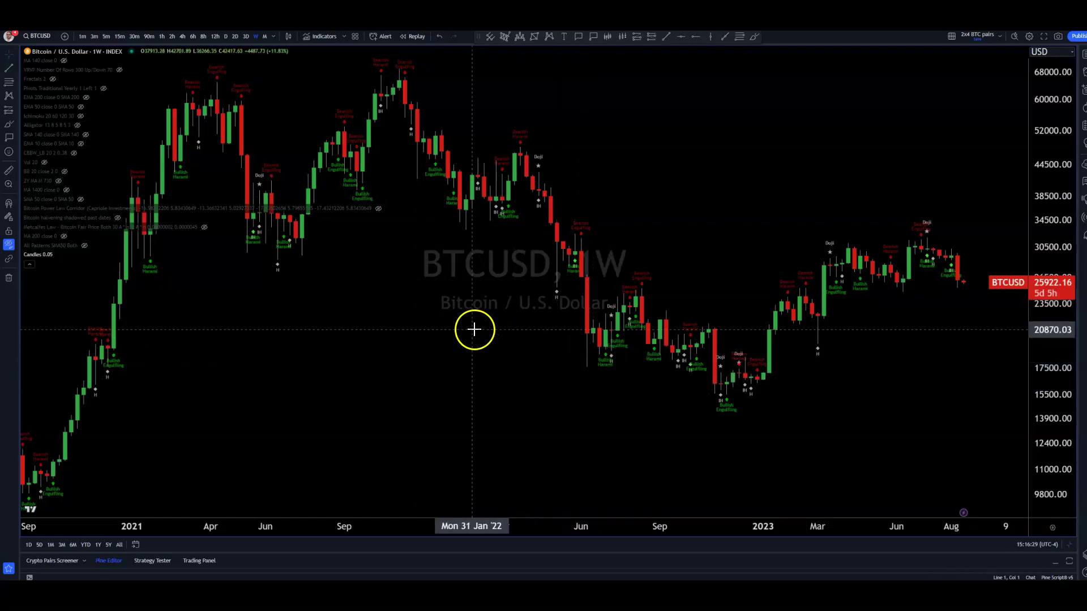
scroll(826, 380, up, 3)
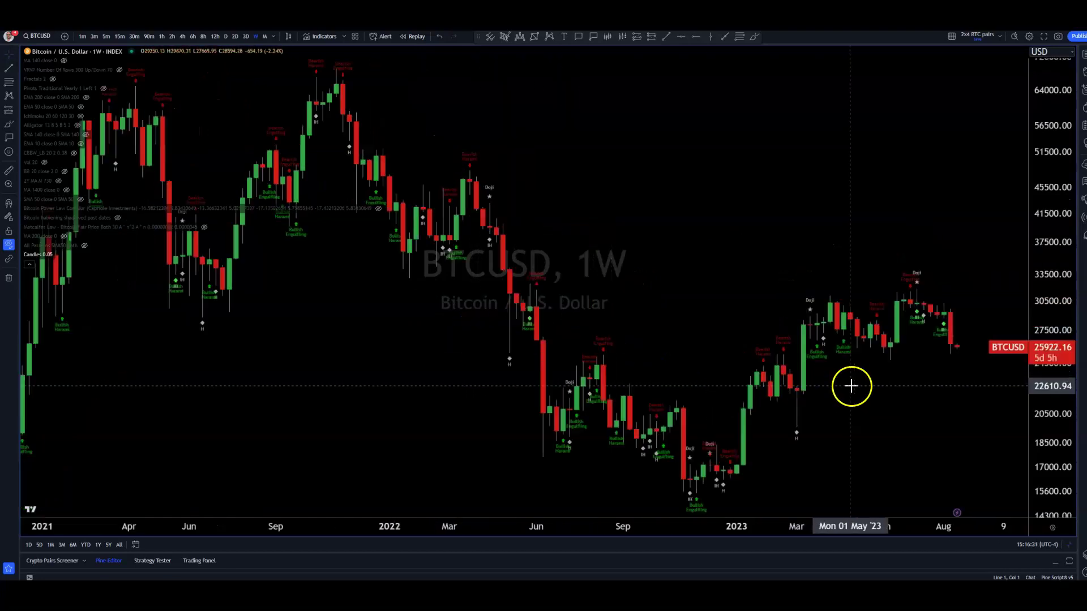
scroll(684, 345, up, 3)
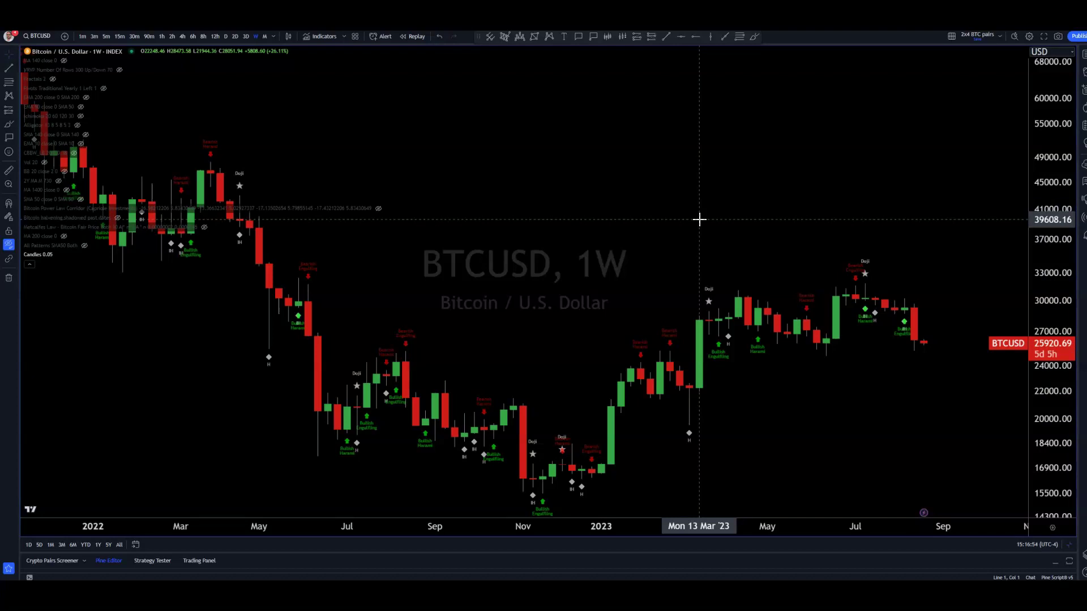
drag(924, 253, 983, 200)
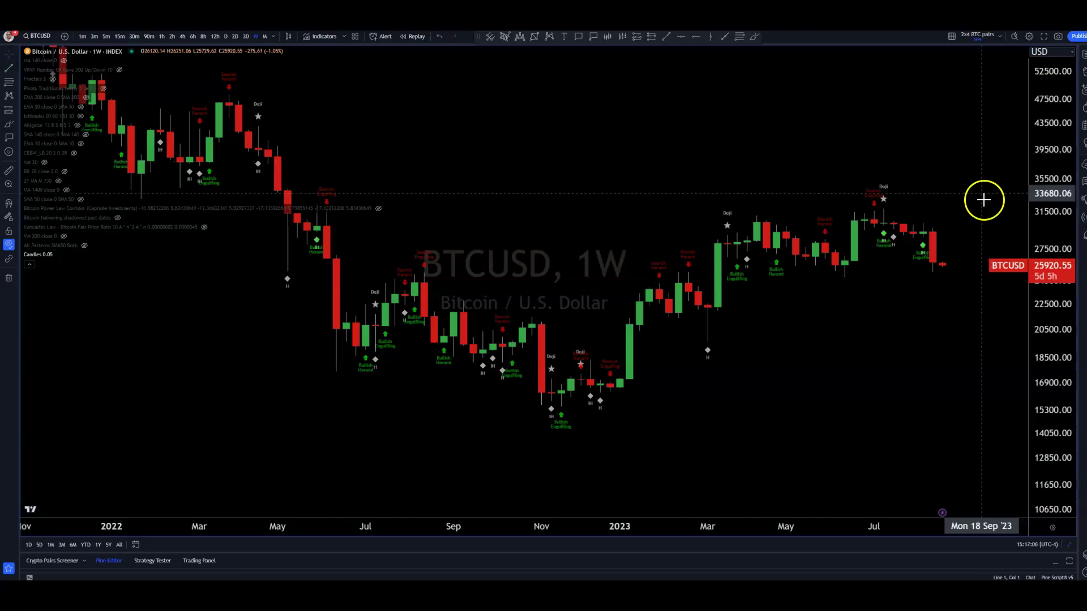